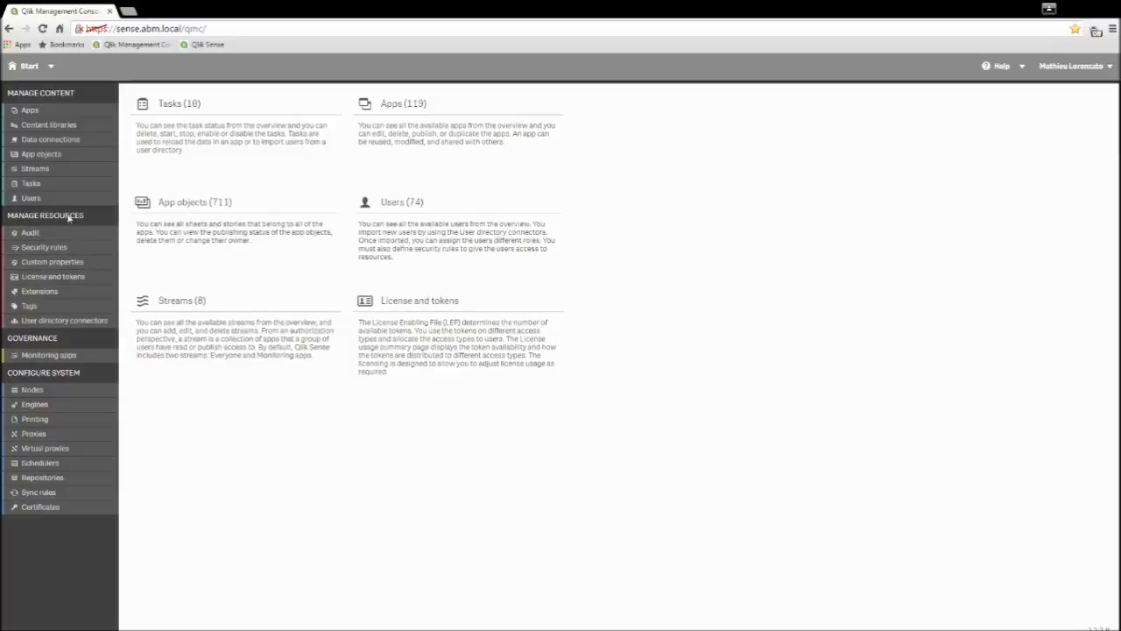
Step: Create a GroupAccessStream custom property for Users with the value user1 and apply it
{"action": "left_click", "coordinate": [52, 262]}
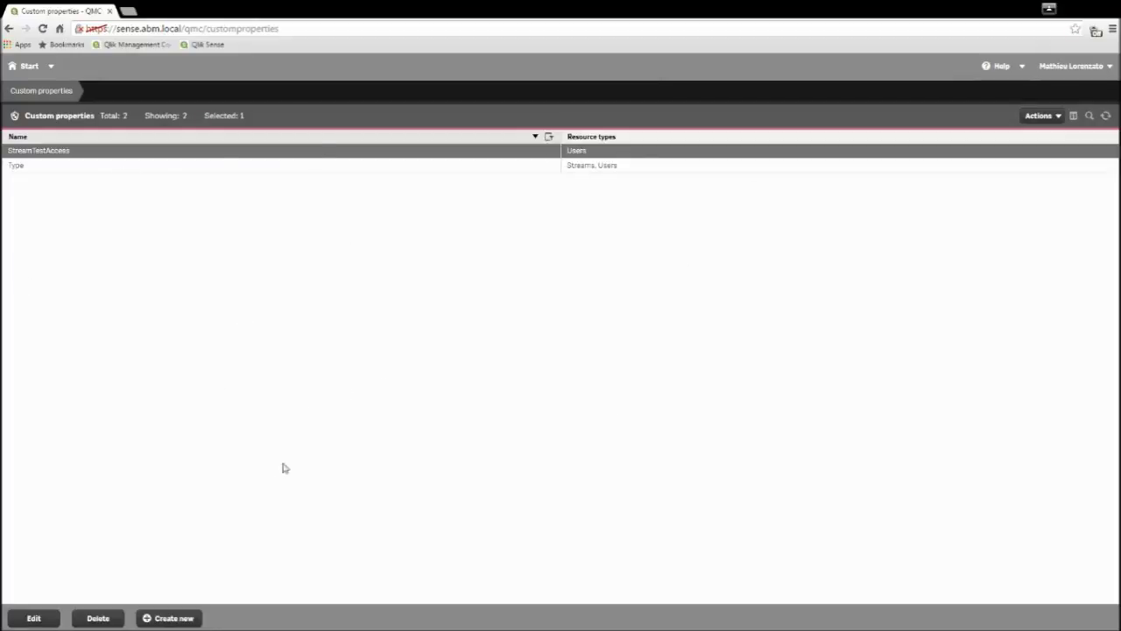
{"action": "left_click", "coordinate": [174, 618]}
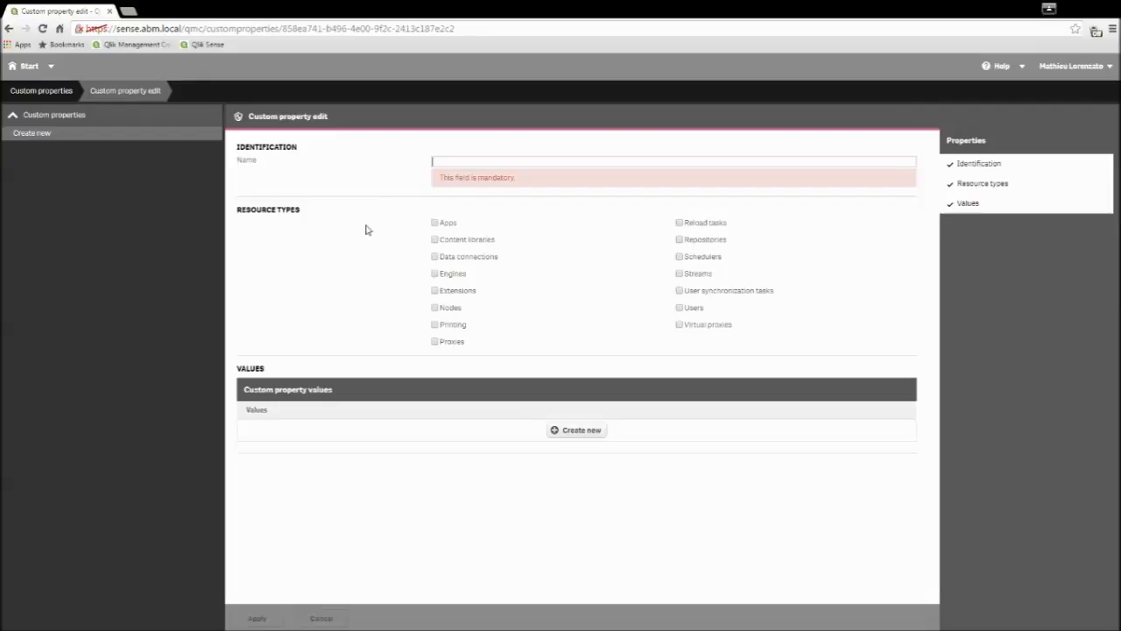
{"action": "type", "text": "G"}
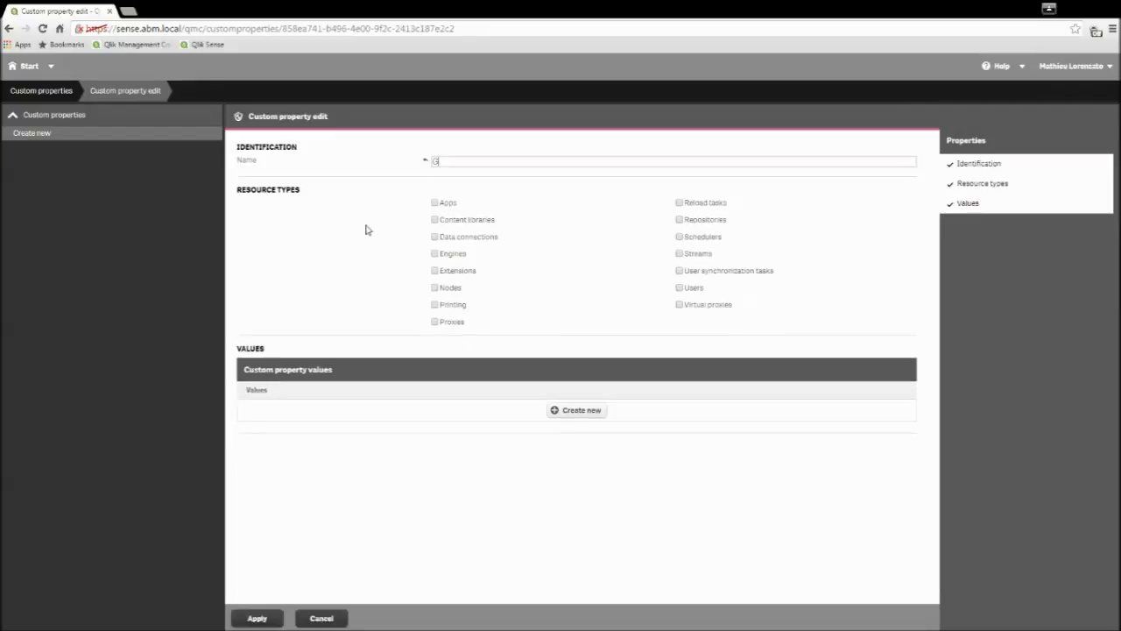
{"action": "type", "text": "roupAccessStream"}
{"action": "left_click", "coordinate": [582, 410]}
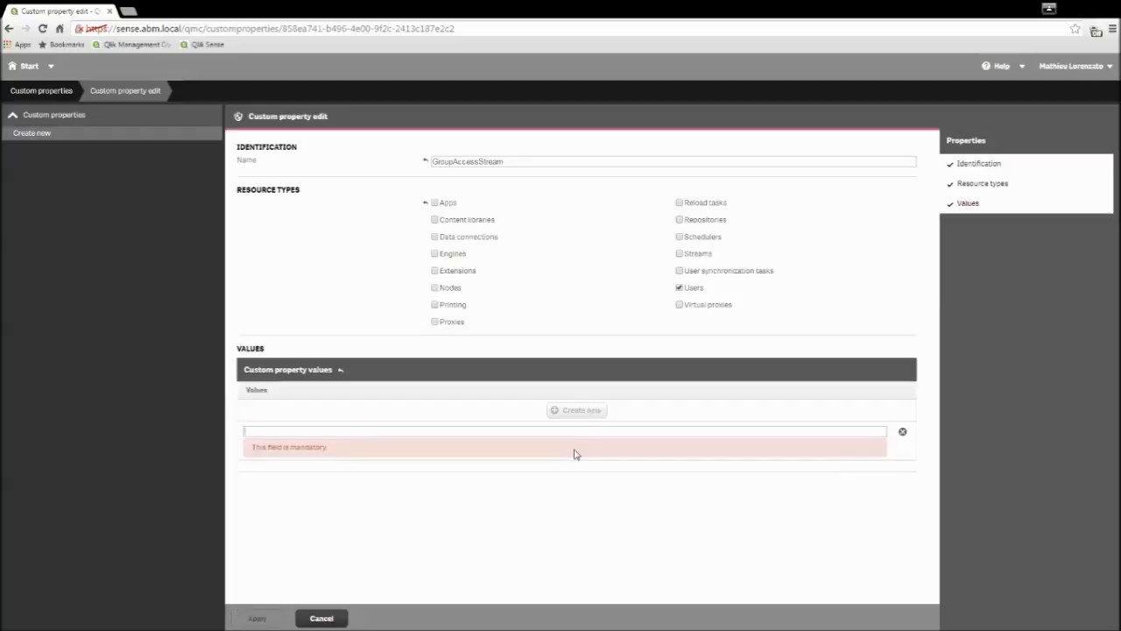
{"action": "type", "text": "u"}
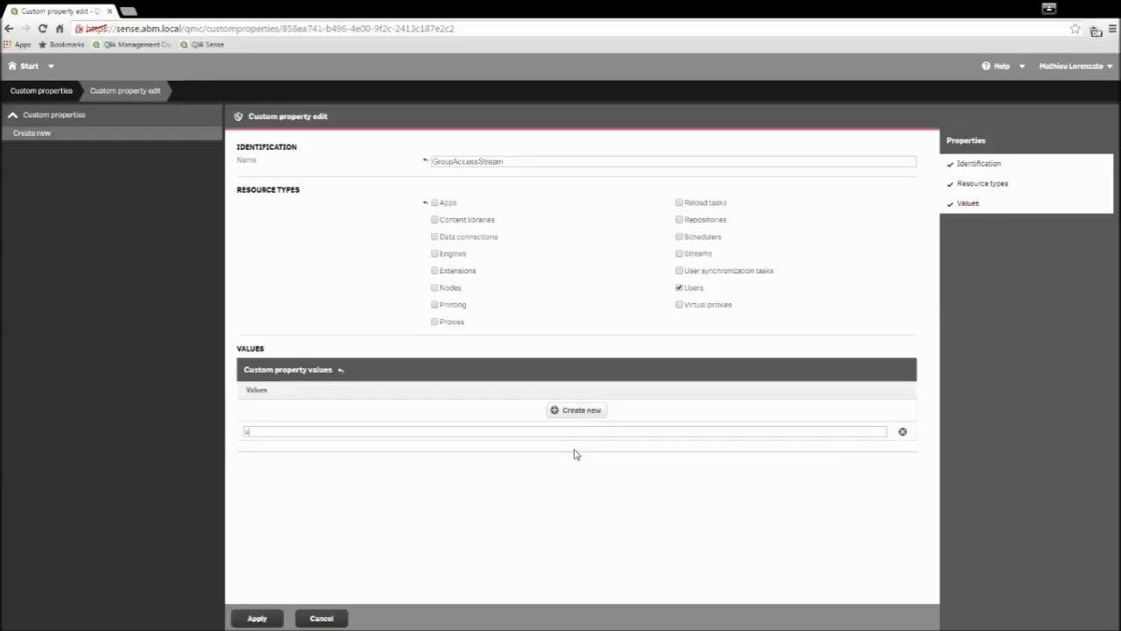
{"action": "type", "text": "ser1"}
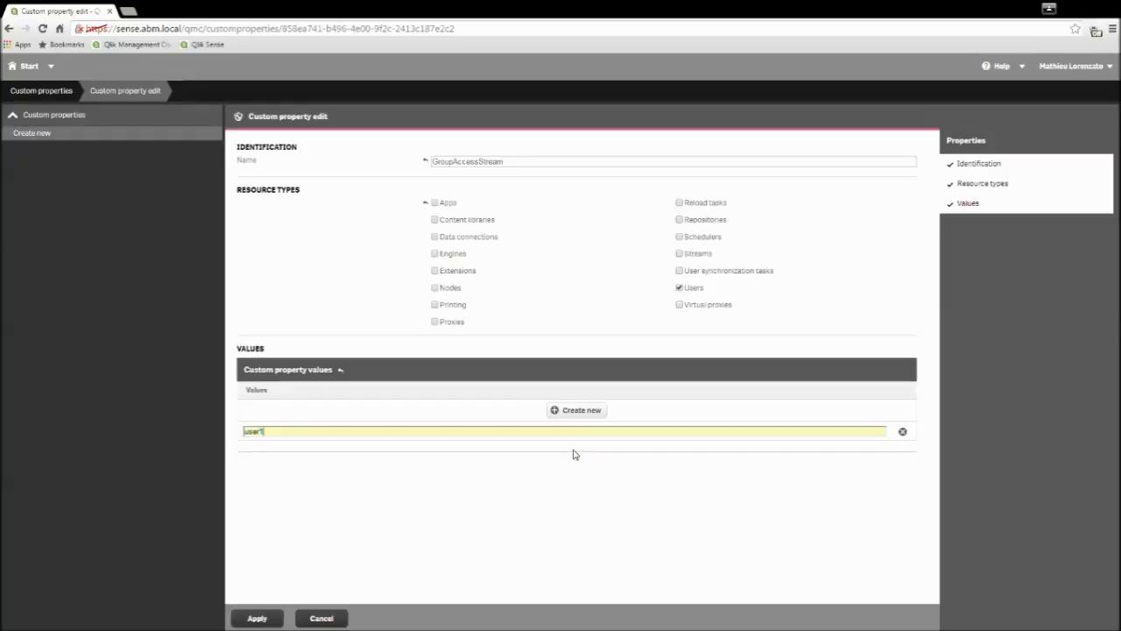
{"action": "left_click", "coordinate": [257, 619]}
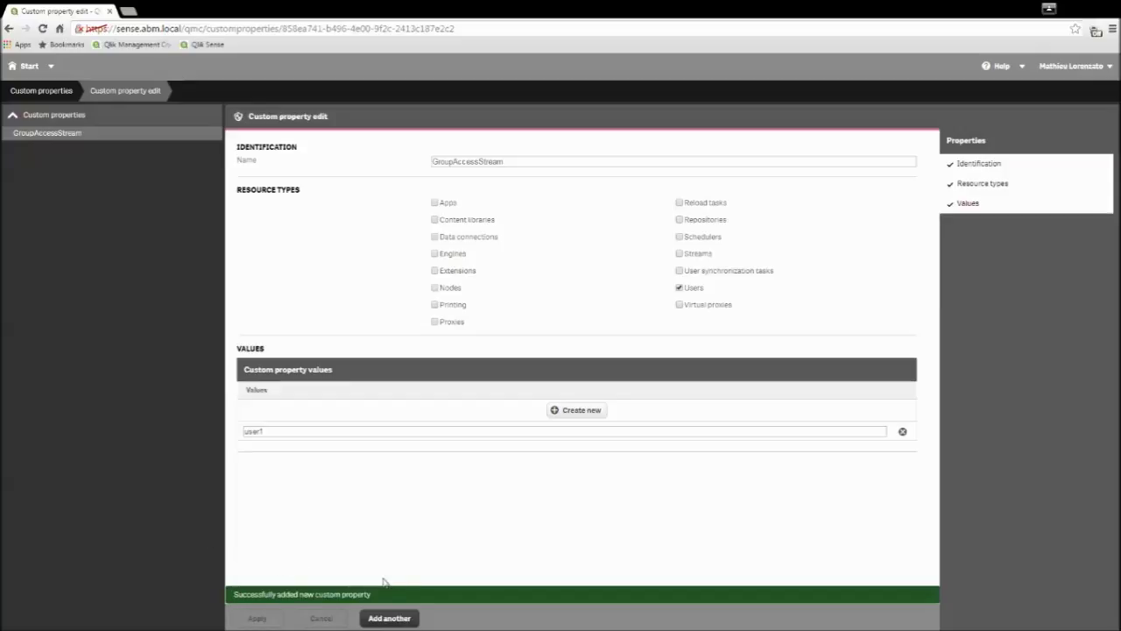
{"action": "left_click", "coordinate": [22, 68]}
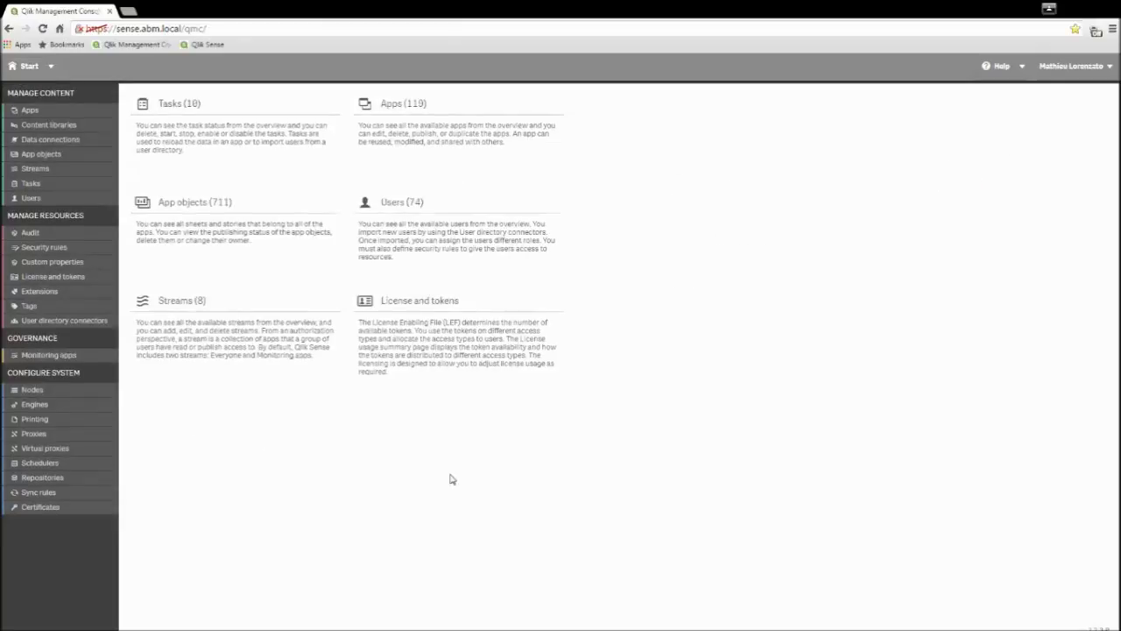
Step: Filter the Users list by name 'user' and open user1 for editing
{"action": "left_click", "coordinate": [397, 215]}
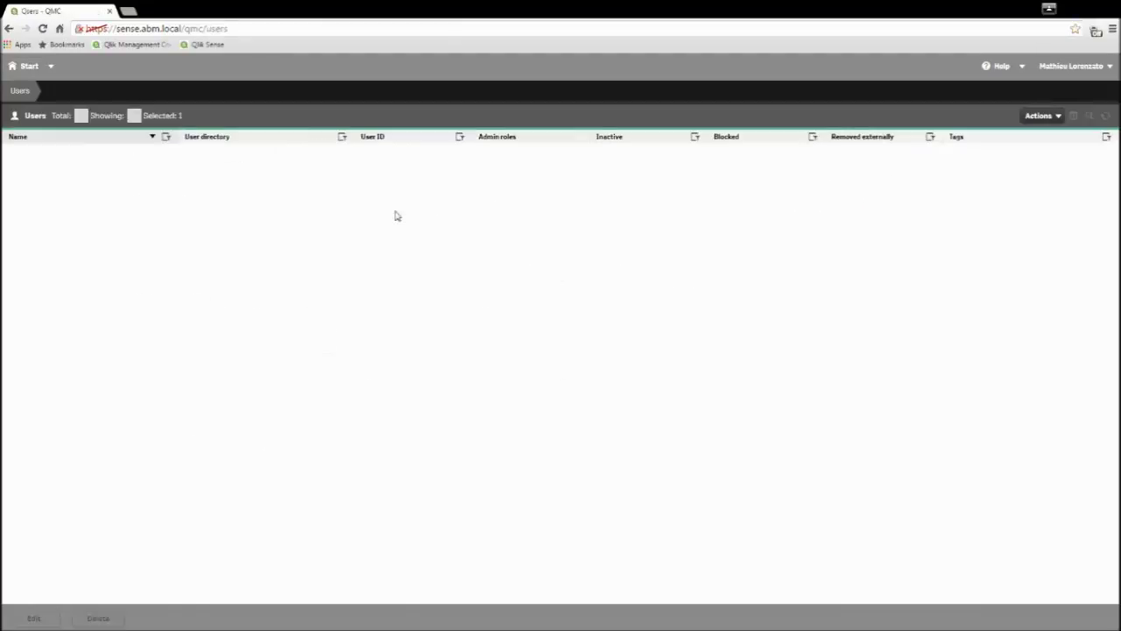
{"action": "left_click", "coordinate": [167, 140]}
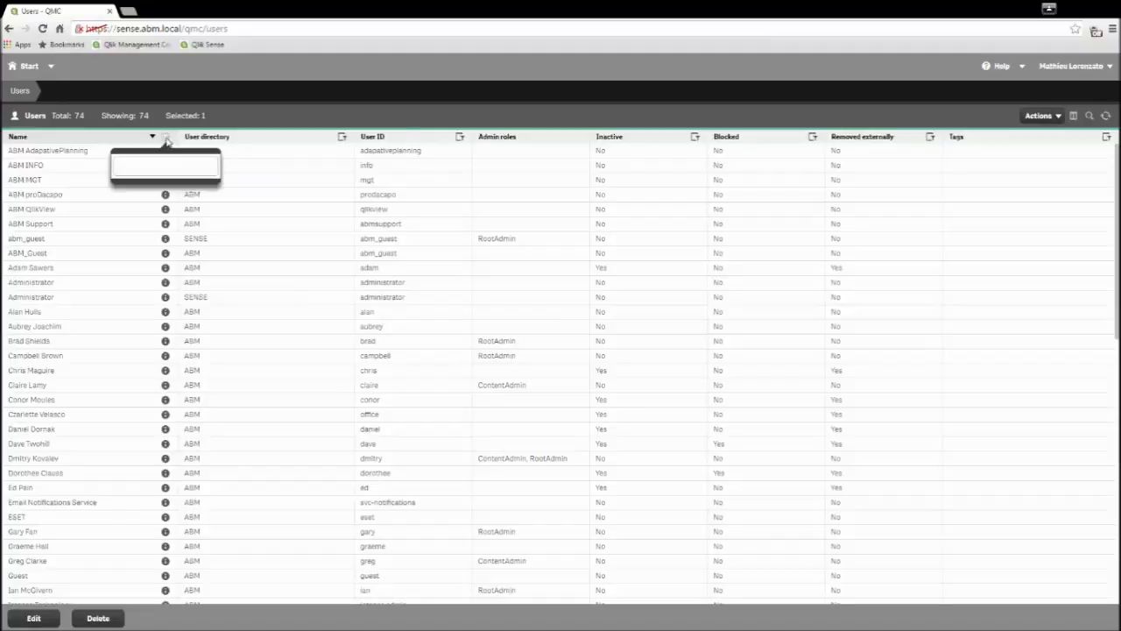
{"action": "type", "text": "user"}
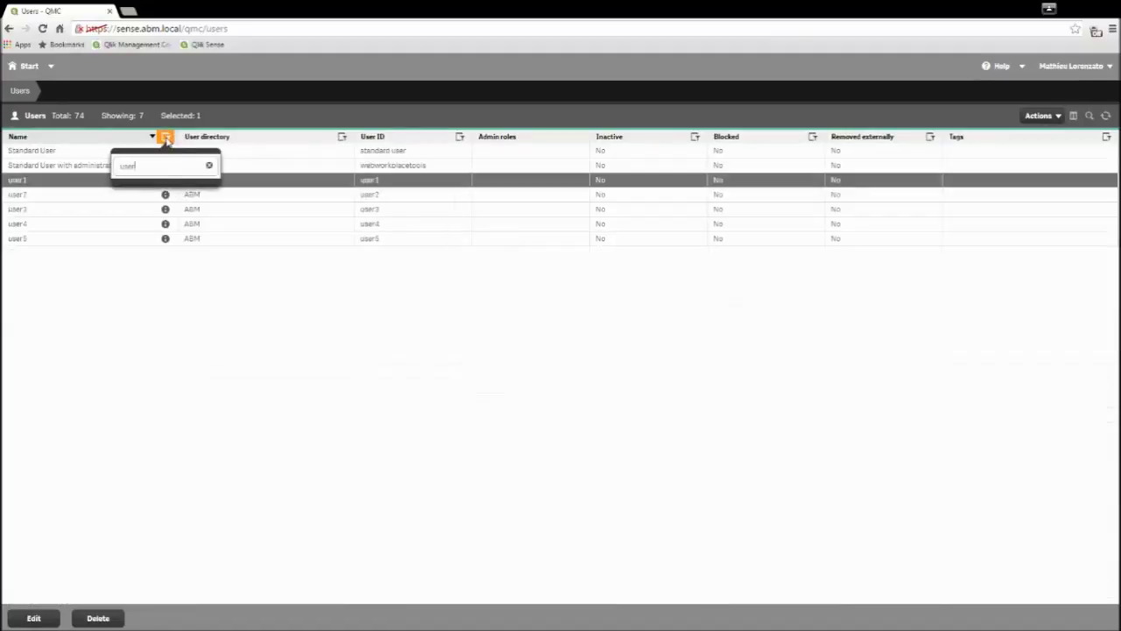
{"action": "left_click", "coordinate": [147, 287]}
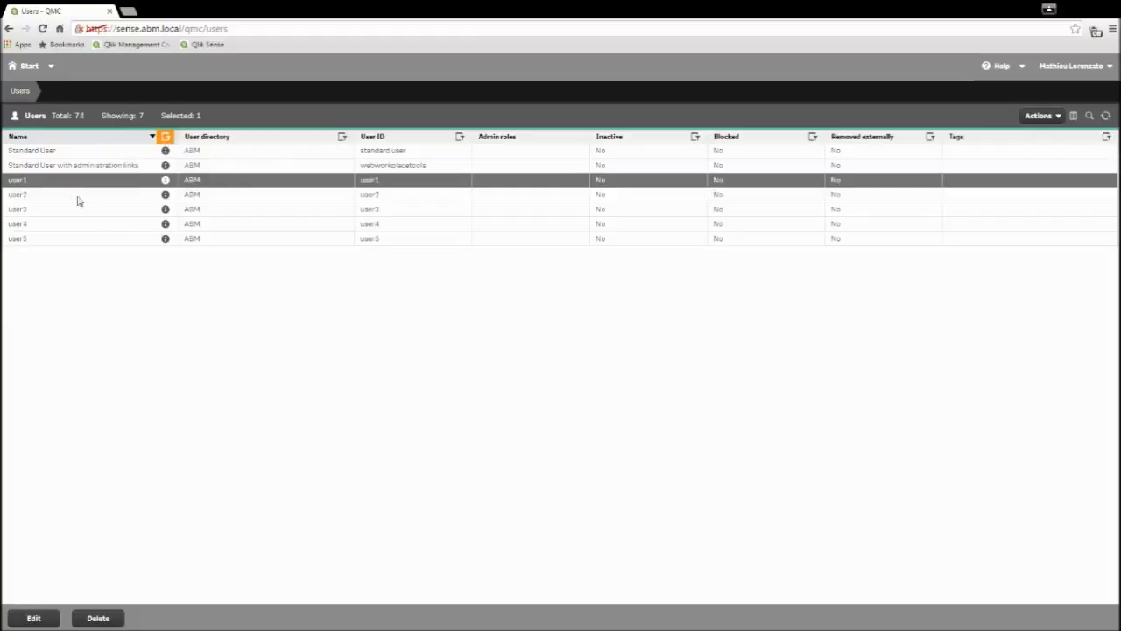
{"action": "left_click", "coordinate": [35, 618]}
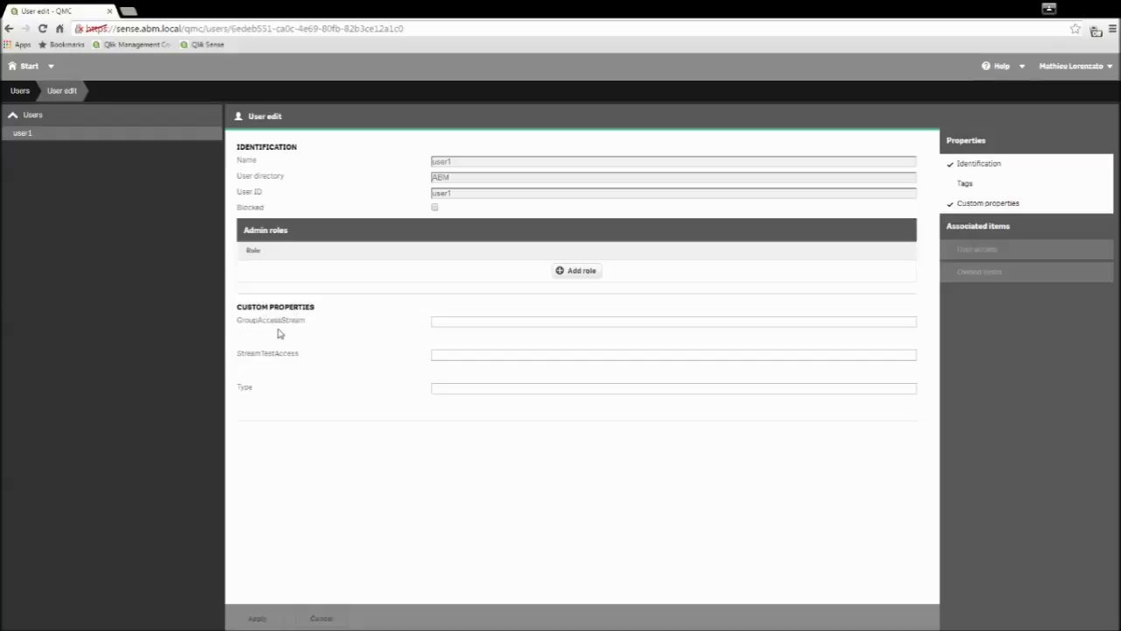
Step: Set user1's GroupAccessStream property to user1 and apply the change
{"action": "left_click", "coordinate": [435, 322]}
{"action": "type", "text": "user1"}
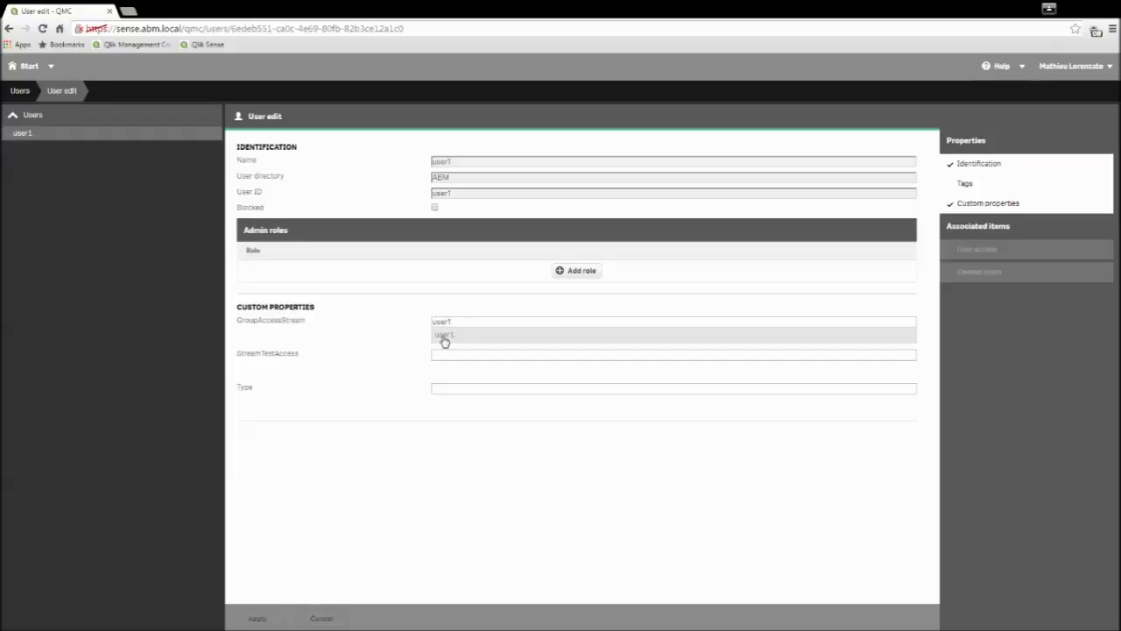
{"action": "left_click", "coordinate": [444, 338]}
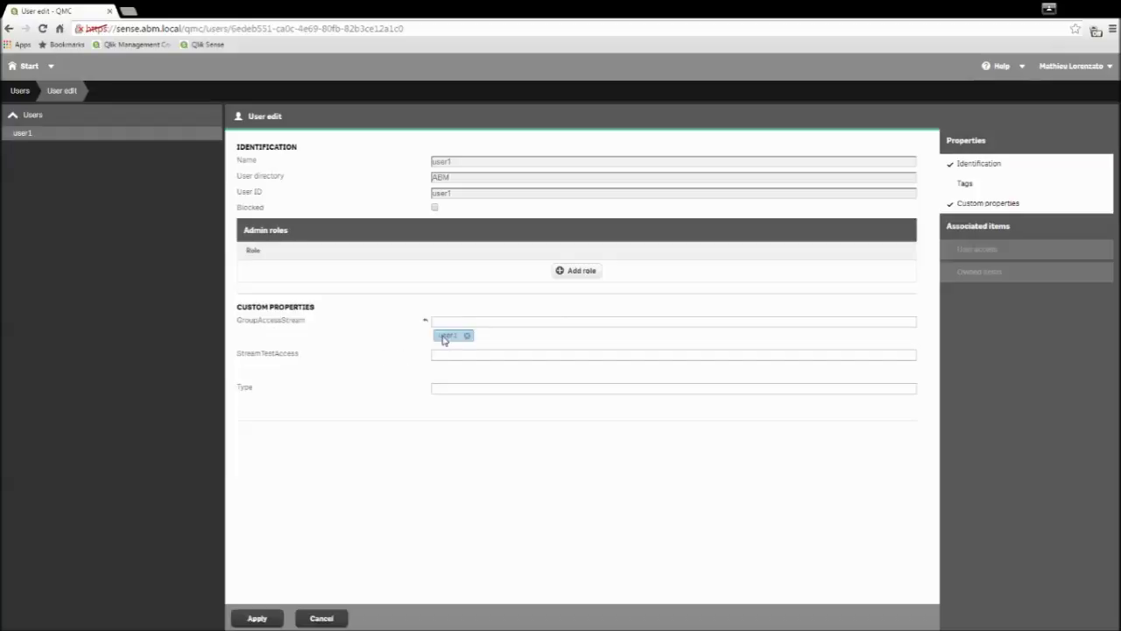
{"action": "left_click", "coordinate": [253, 615]}
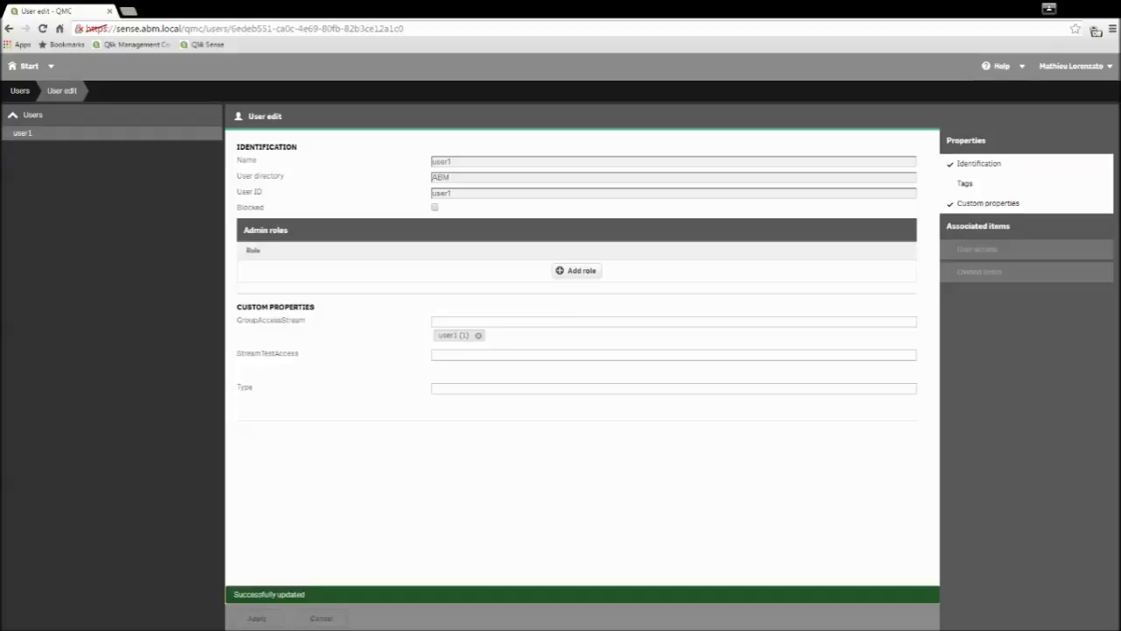
{"action": "left_click", "coordinate": [24, 73]}
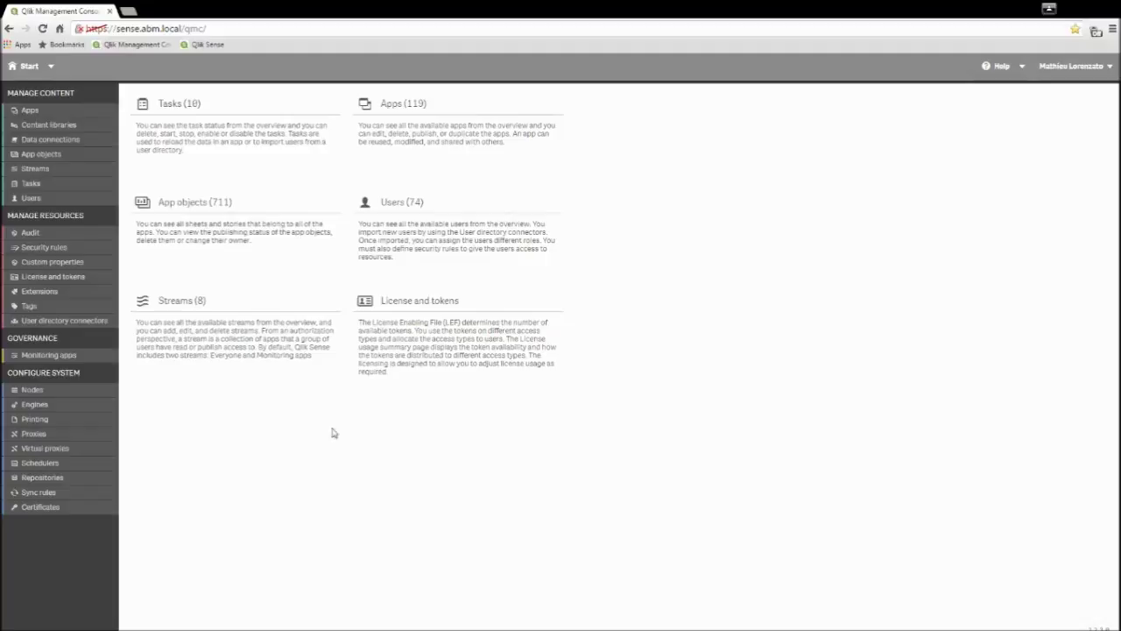
Step: Review the How to Video - Finance stream's settings, then open the Security rules list
{"action": "left_click", "coordinate": [238, 358]}
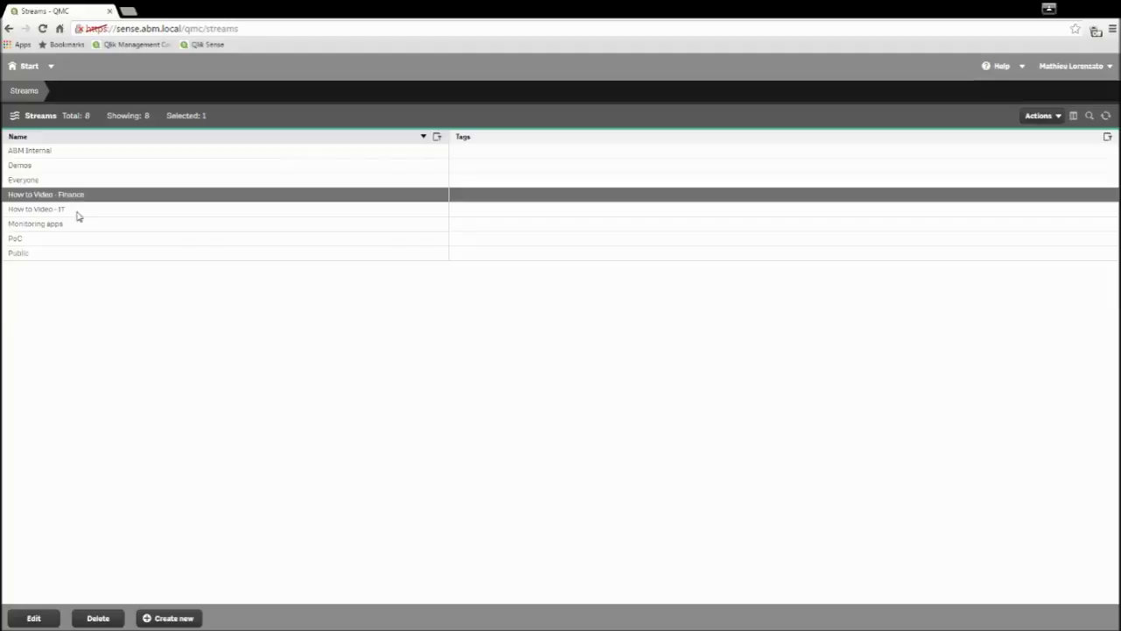
{"action": "left_click", "coordinate": [41, 618]}
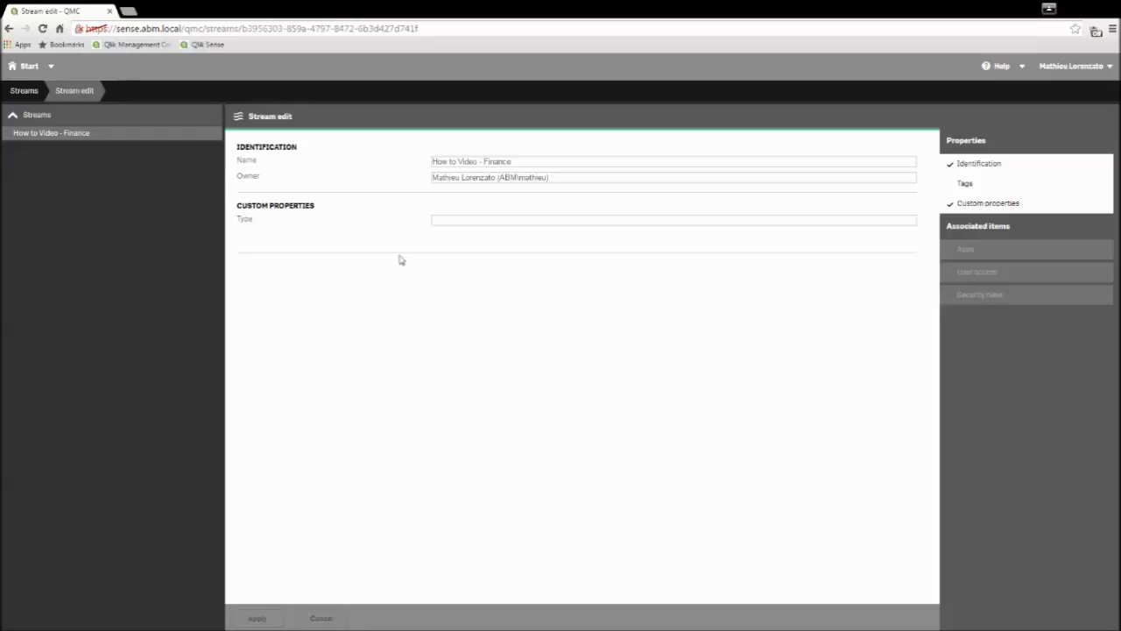
{"action": "left_click", "coordinate": [27, 91]}
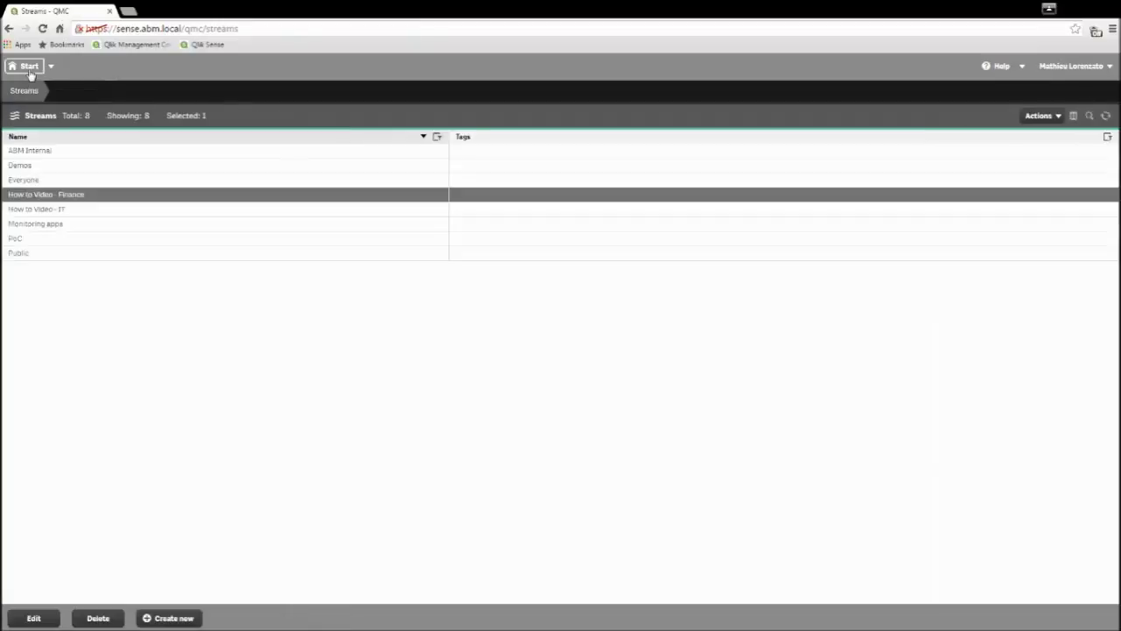
{"action": "left_click", "coordinate": [29, 69]}
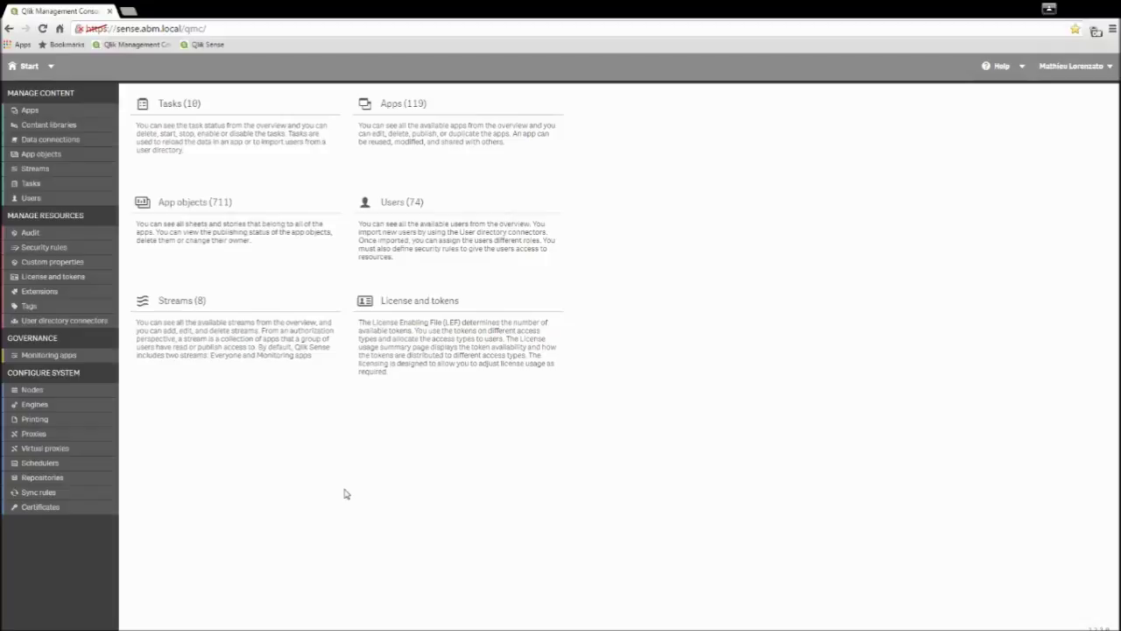
{"action": "left_click", "coordinate": [43, 247]}
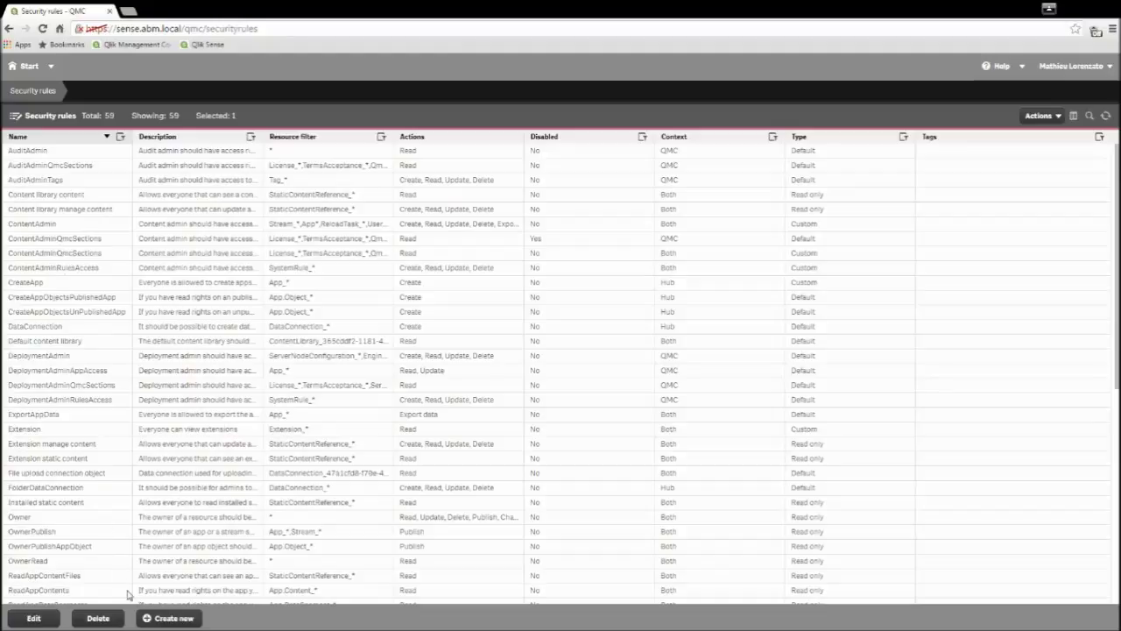
Step: Create a Stream access rule named AssignGroup1ToStream with description 'How to Video'
{"action": "left_click", "coordinate": [169, 619]}
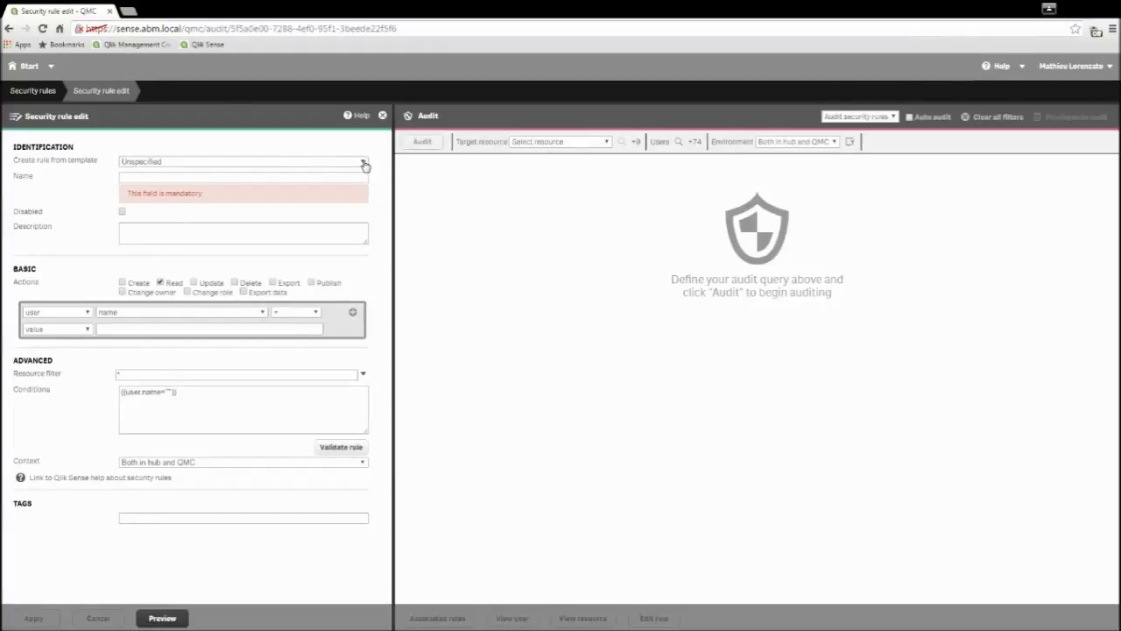
{"action": "left_click", "coordinate": [150, 253]}
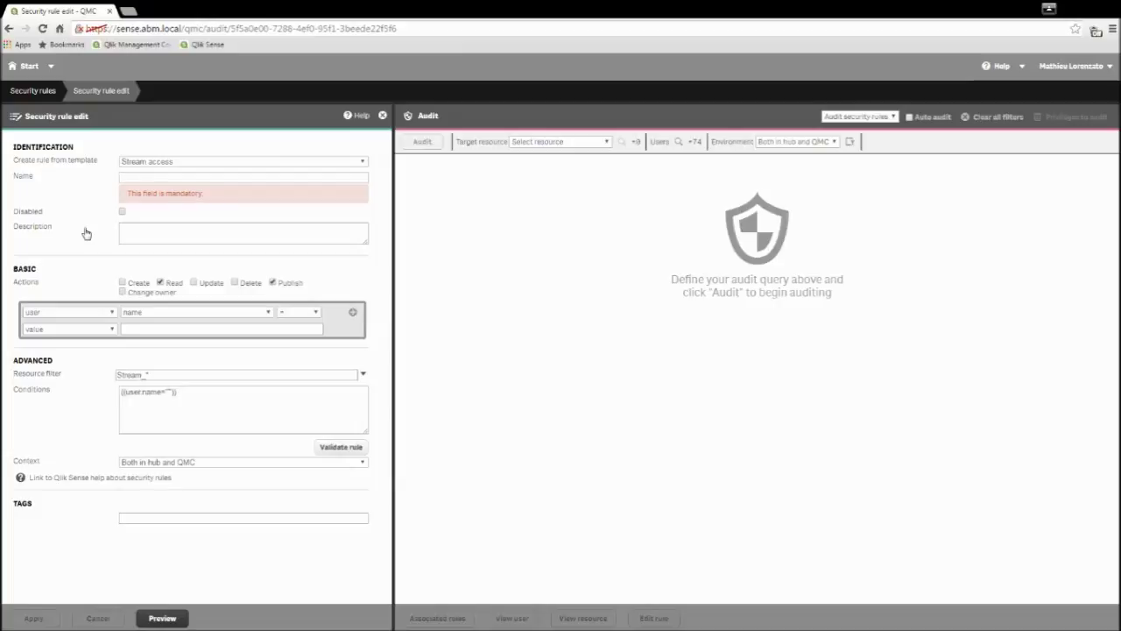
{"action": "type", "text": "Assigne"}
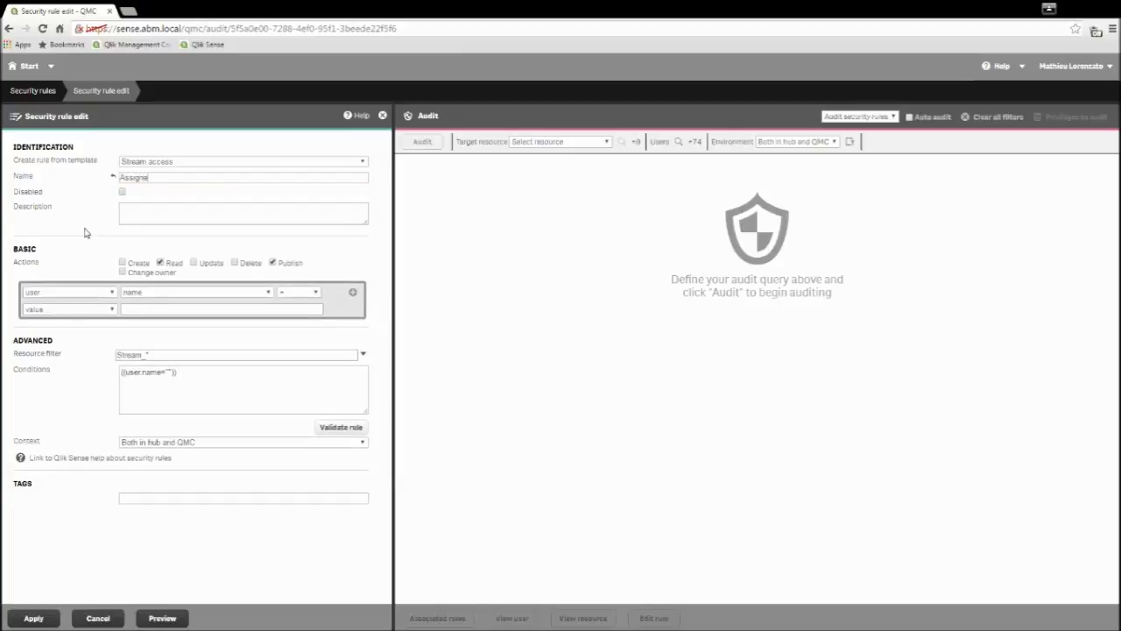
{"action": "type", "text": "eGroup1ToStream"}
{"action": "key", "text": "Left"}
{"action": "key", "text": "Left"}
{"action": "key", "text": "Left"}
{"action": "key", "text": "Left"}
{"action": "key", "text": "Left"}
{"action": "key", "text": "Left"}
{"action": "key", "text": "Left"}
{"action": "key", "text": "Left"}
{"action": "key", "text": "Left"}
{"action": "key", "text": "Left"}
{"action": "key", "text": "Left"}
{"action": "key", "text": "Left"}
{"action": "key", "text": "Left"}
{"action": "key", "text": "Left"}
{"action": "key", "text": "BackSpace"}
{"action": "key", "text": "BackSpace"}
{"action": "type", "text": "How to Video"}
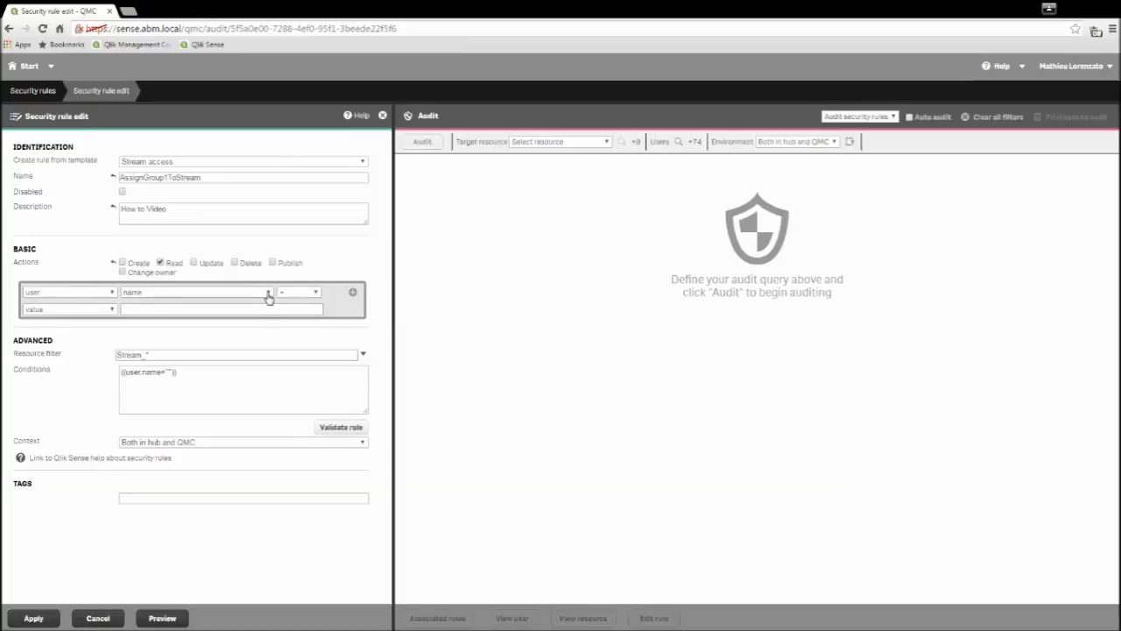
{"action": "left_click", "coordinate": [171, 309]}
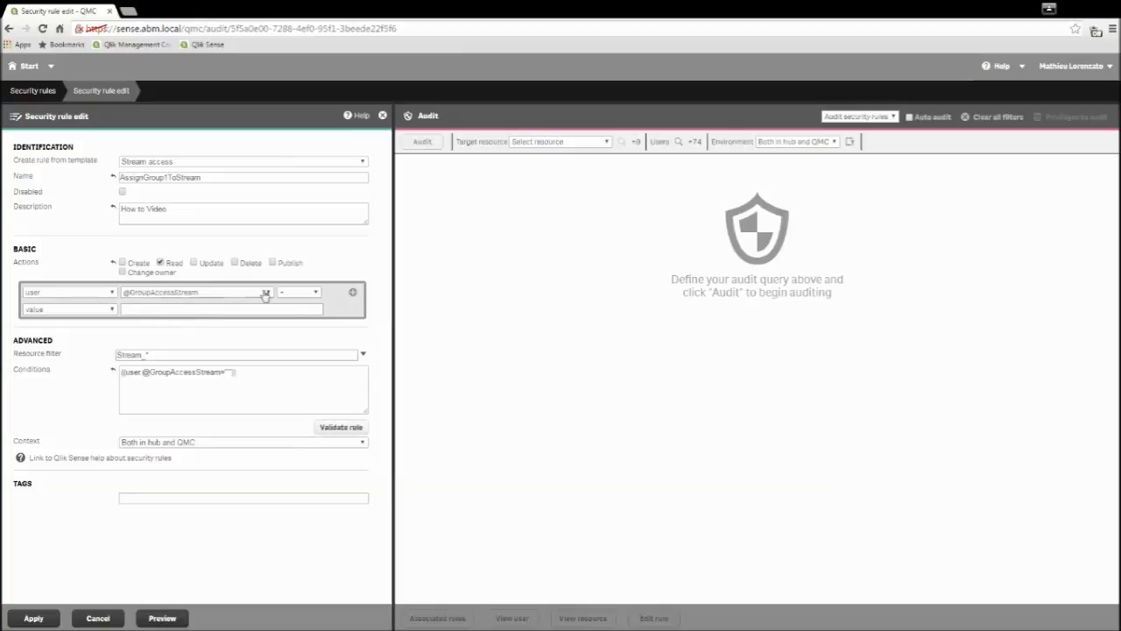
{"action": "left_click", "coordinate": [132, 311]}
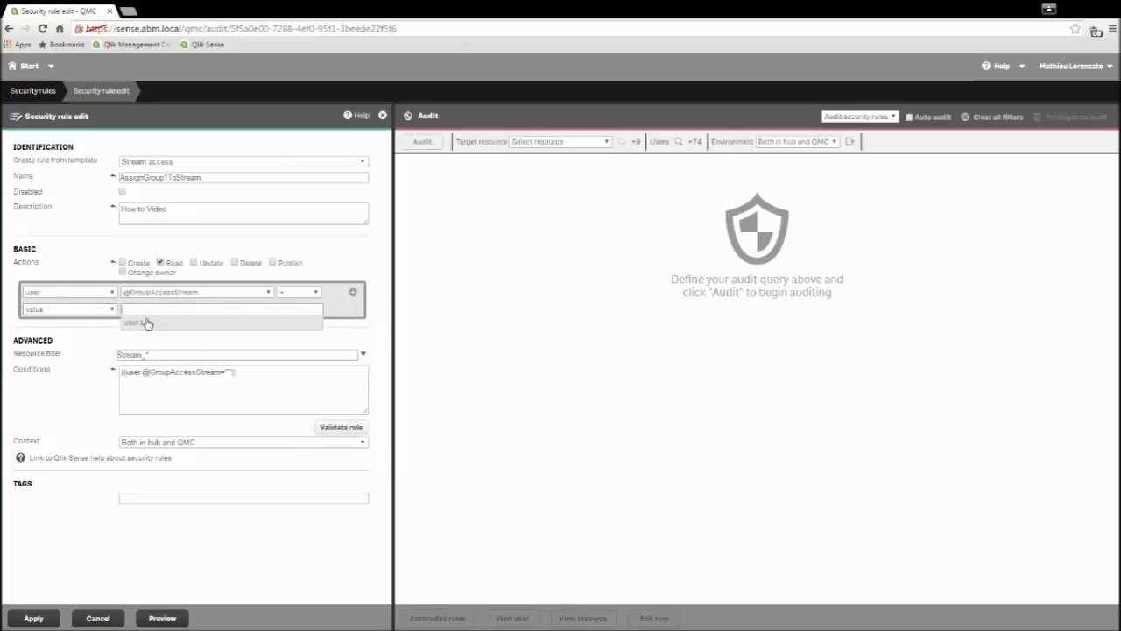
{"action": "left_click", "coordinate": [113, 314]}
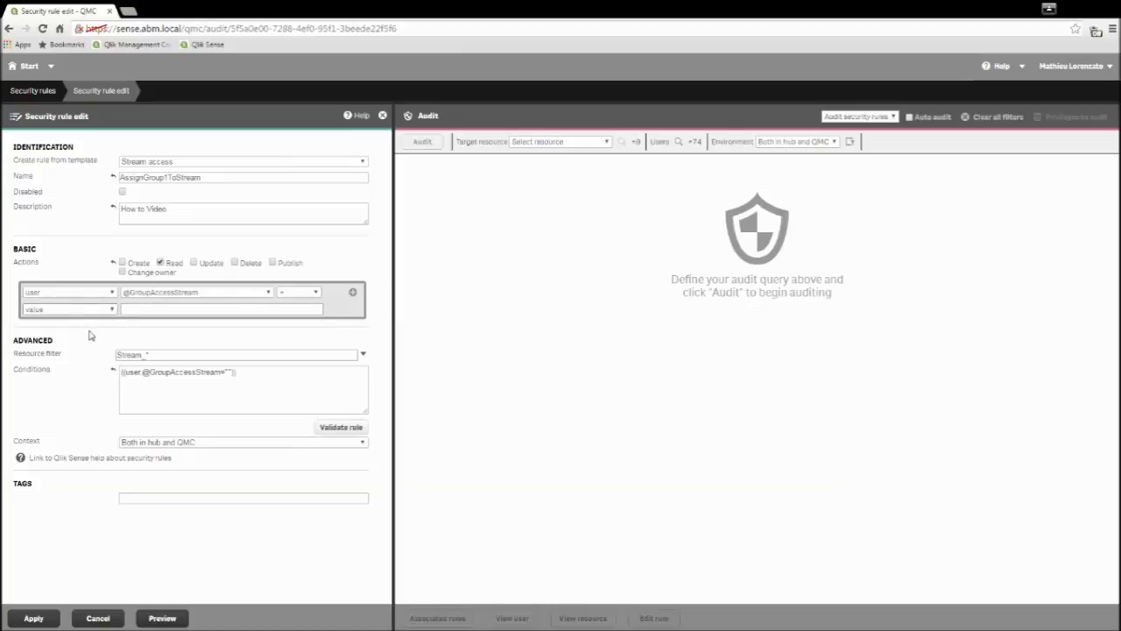
{"action": "left_click", "coordinate": [89, 336]}
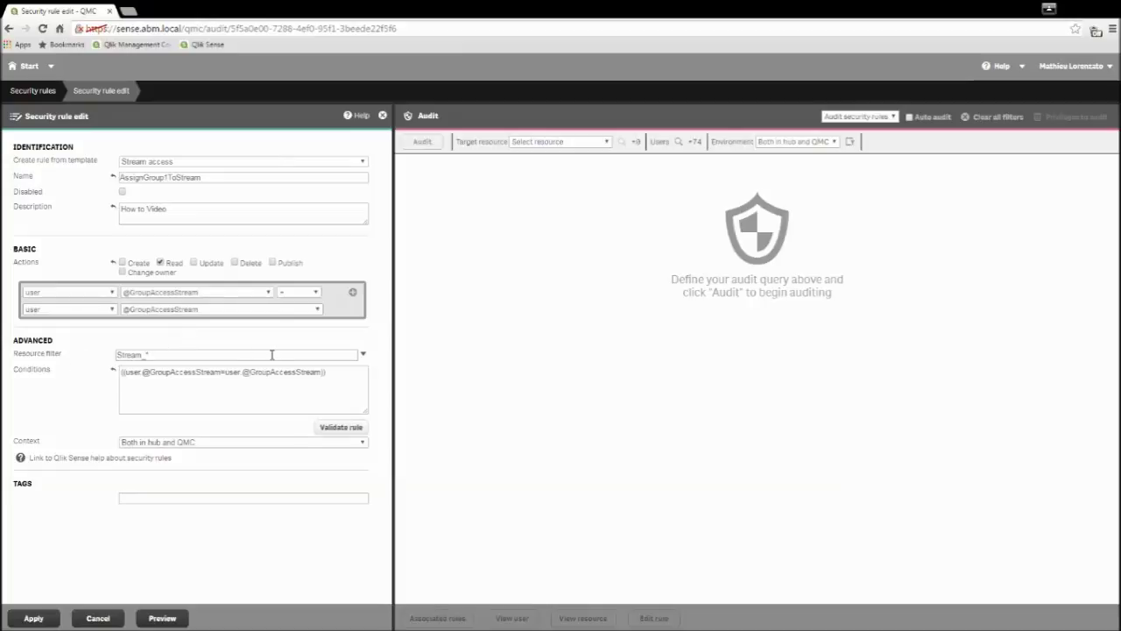
{"action": "left_click", "coordinate": [33, 618]}
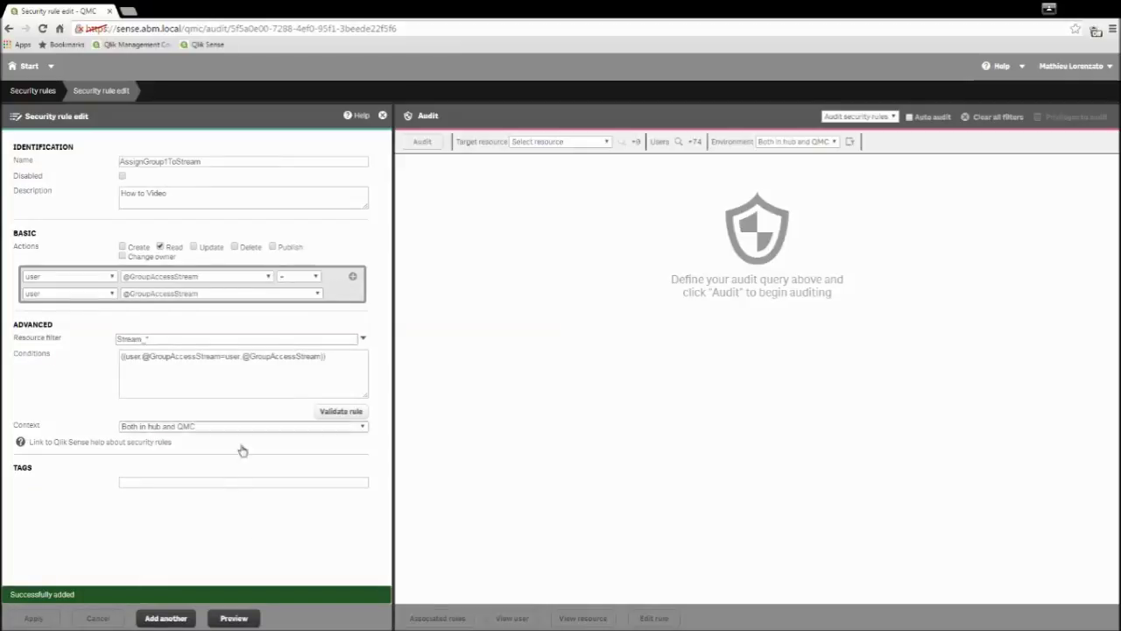
{"action": "left_click", "coordinate": [240, 620]}
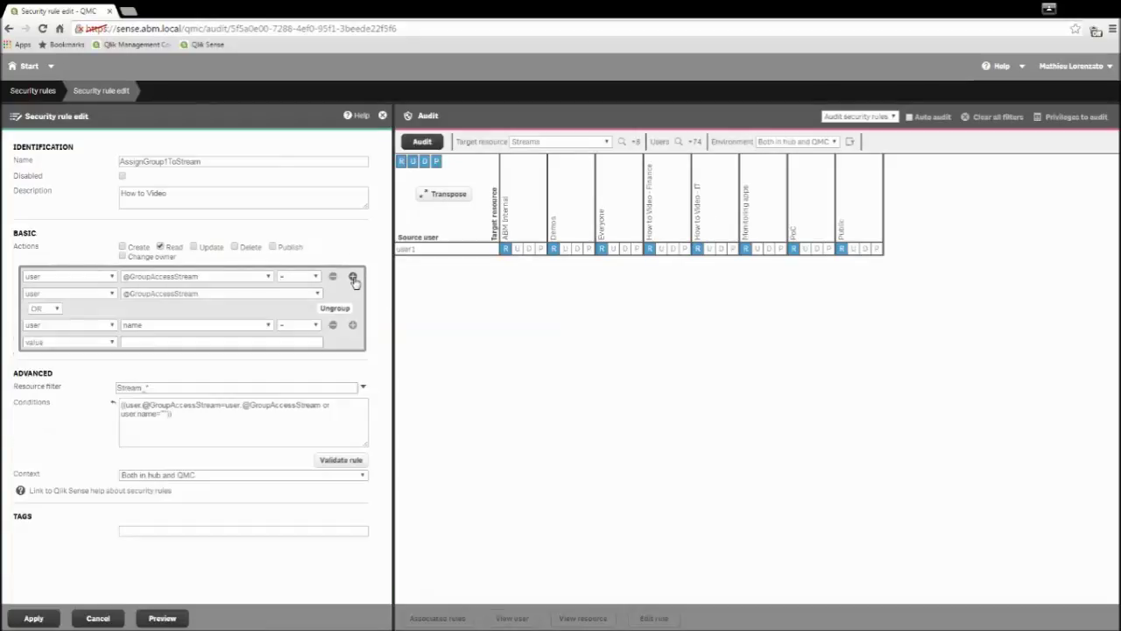
Step: AND the condition with stream name 'How to Video - Finance', apply, and preview the result
{"action": "left_click", "coordinate": [49, 323]}
{"action": "left_click", "coordinate": [112, 326]}
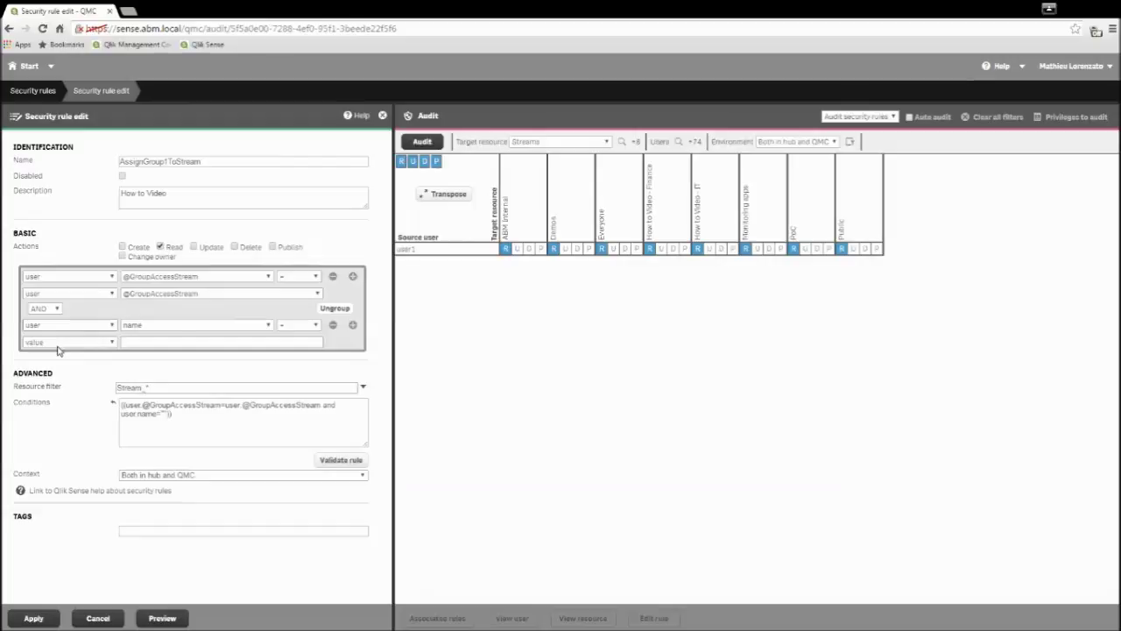
{"action": "left_click", "coordinate": [61, 351]}
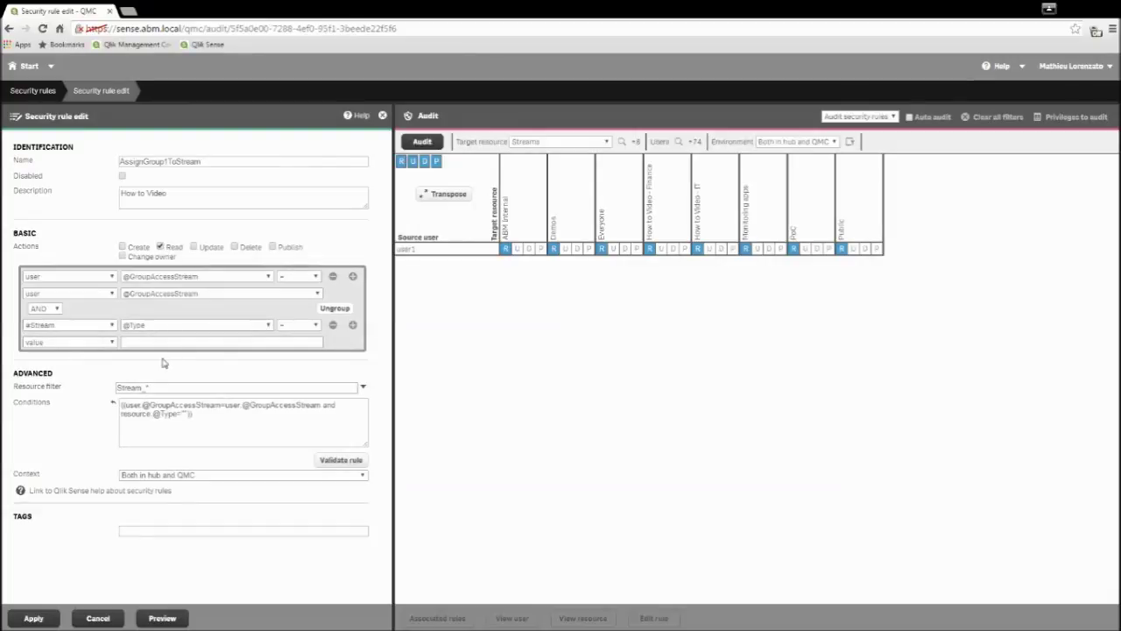
{"action": "left_click", "coordinate": [136, 341]}
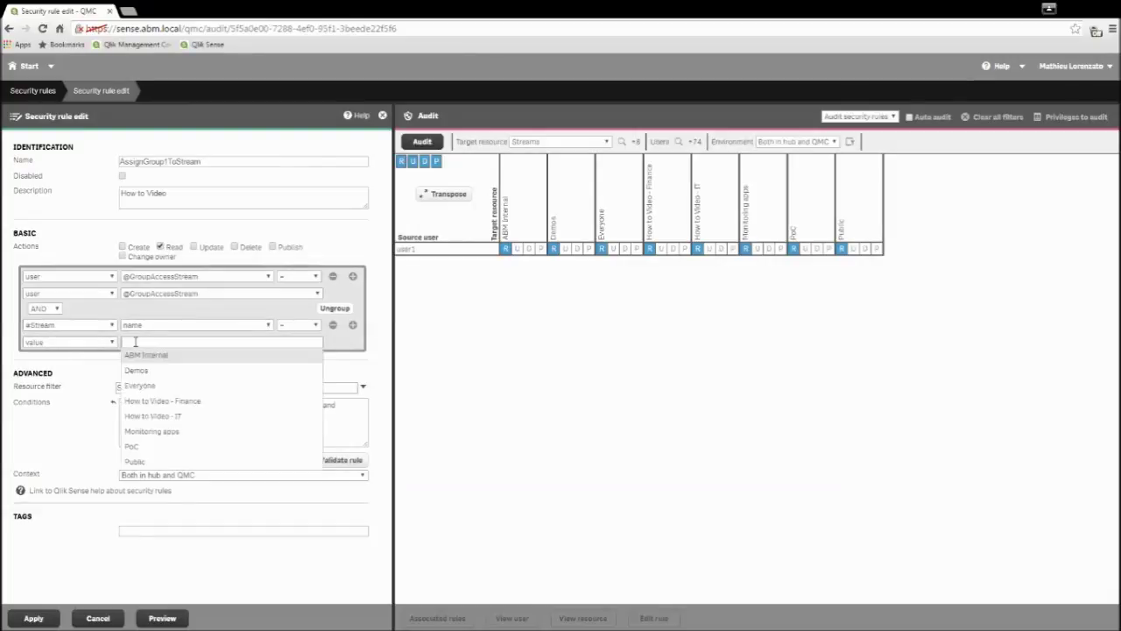
{"action": "type", "text": "how"}
{"action": "left_click", "coordinate": [178, 358]}
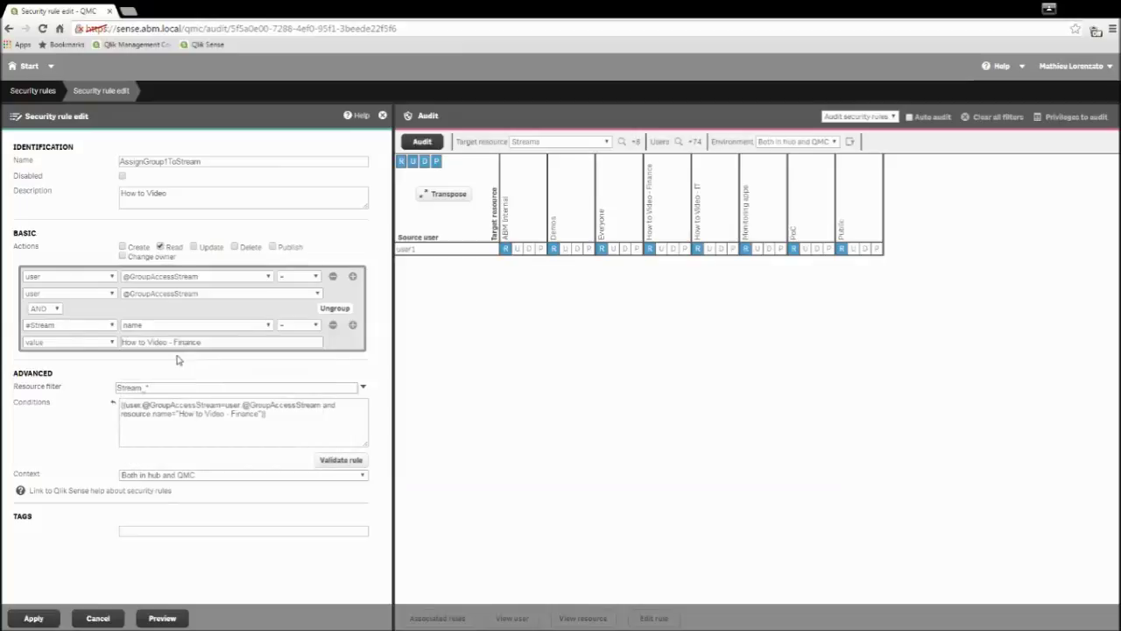
{"action": "left_click", "coordinate": [35, 617]}
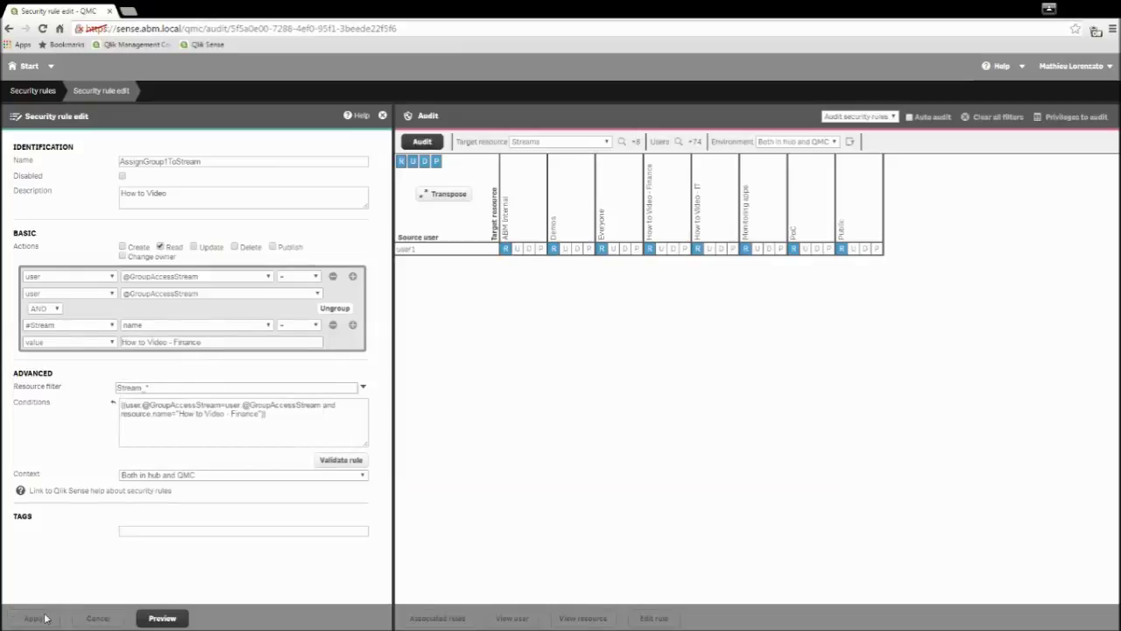
{"action": "left_click", "coordinate": [162, 618]}
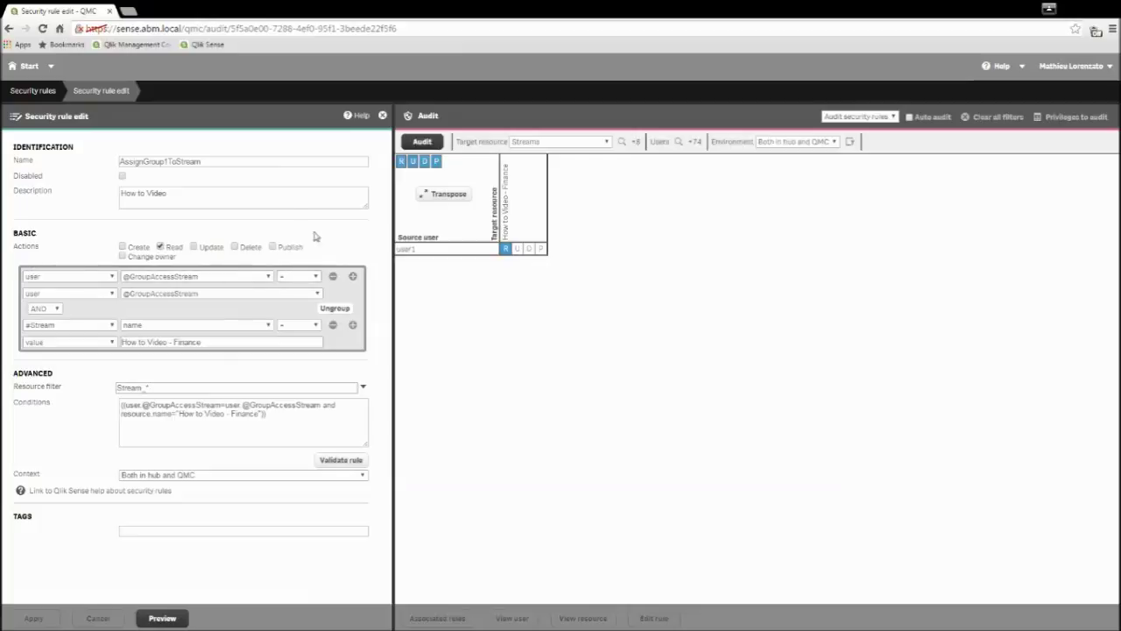
{"action": "left_click", "coordinate": [353, 325]}
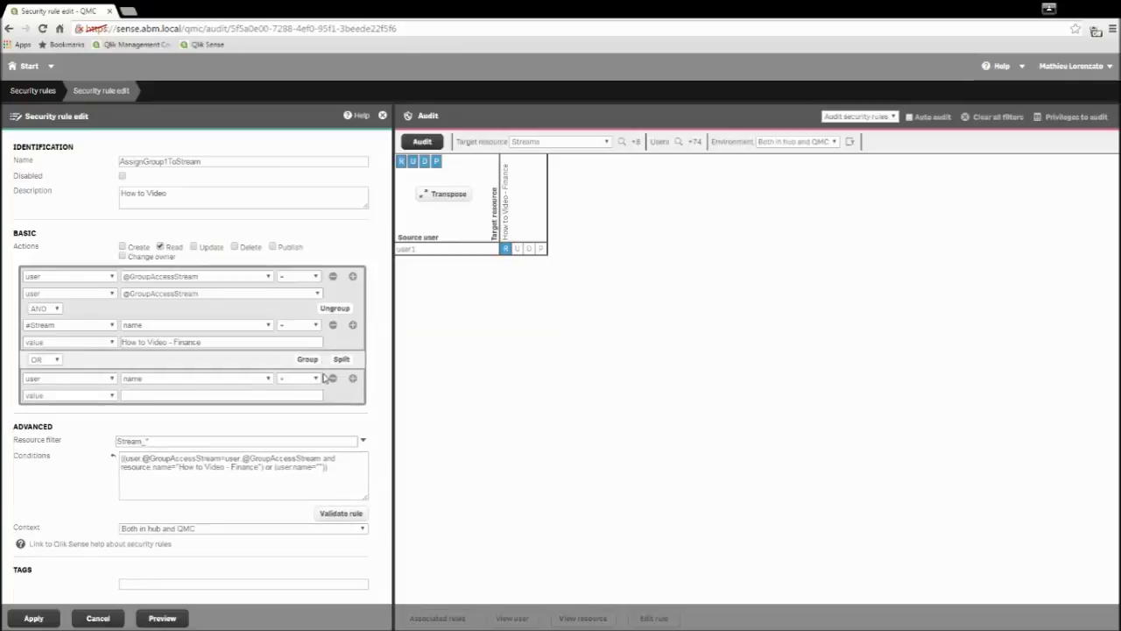
{"action": "left_click", "coordinate": [129, 378]}
{"action": "left_click", "coordinate": [175, 394]}
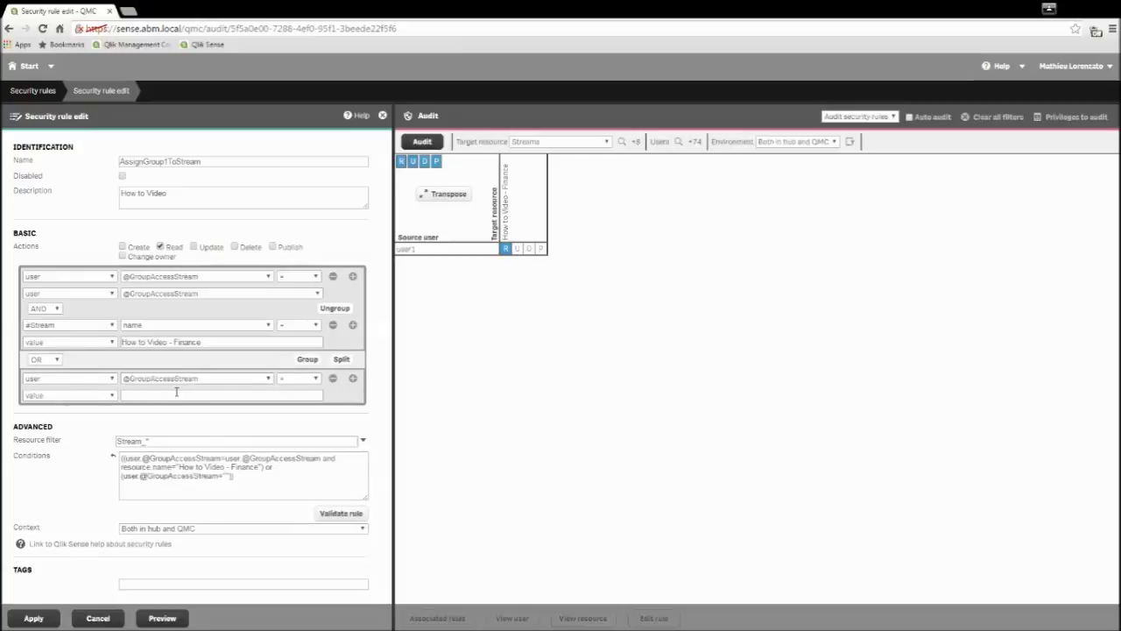
{"action": "left_click", "coordinate": [114, 394]}
{"action": "left_click", "coordinate": [70, 427]}
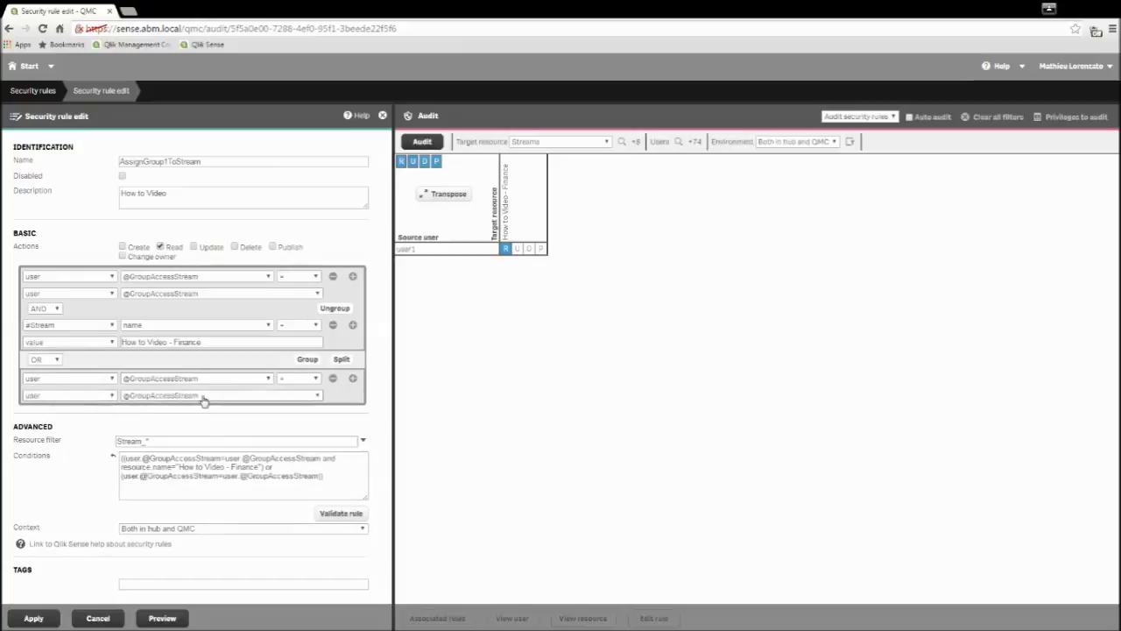
Step: AND that group with stream name 'How to Video - IT', apply, and preview access
{"action": "left_click", "coordinate": [353, 379]}
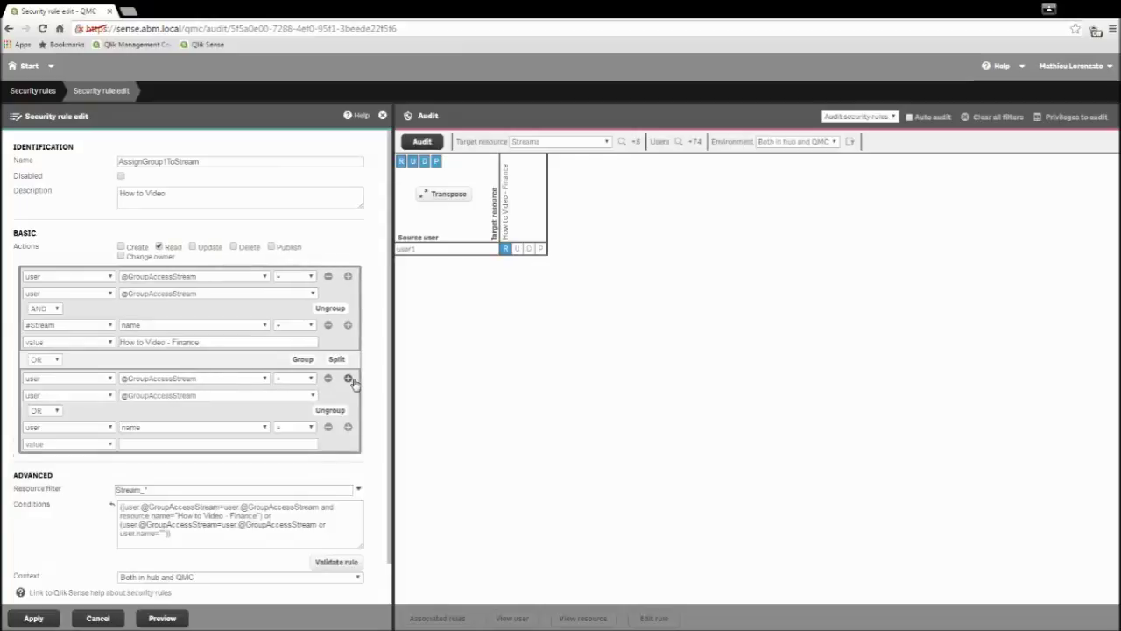
{"action": "left_click", "coordinate": [54, 411]}
{"action": "left_click", "coordinate": [48, 430]}
{"action": "left_click", "coordinate": [77, 454]}
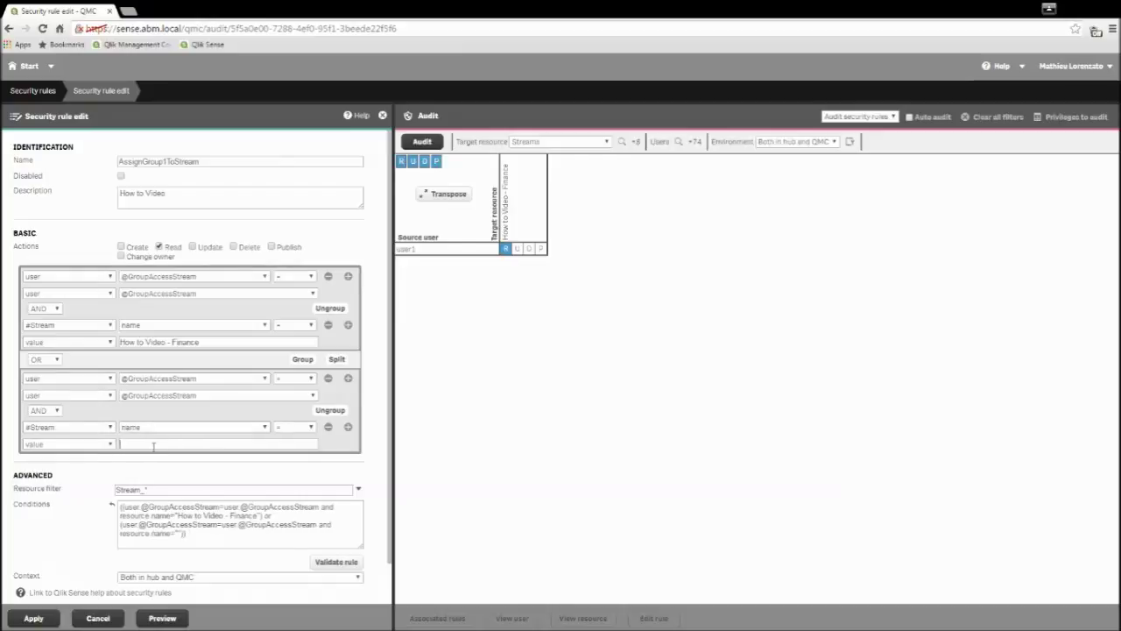
{"action": "left_click", "coordinate": [154, 445]}
{"action": "type", "text": "How to"}
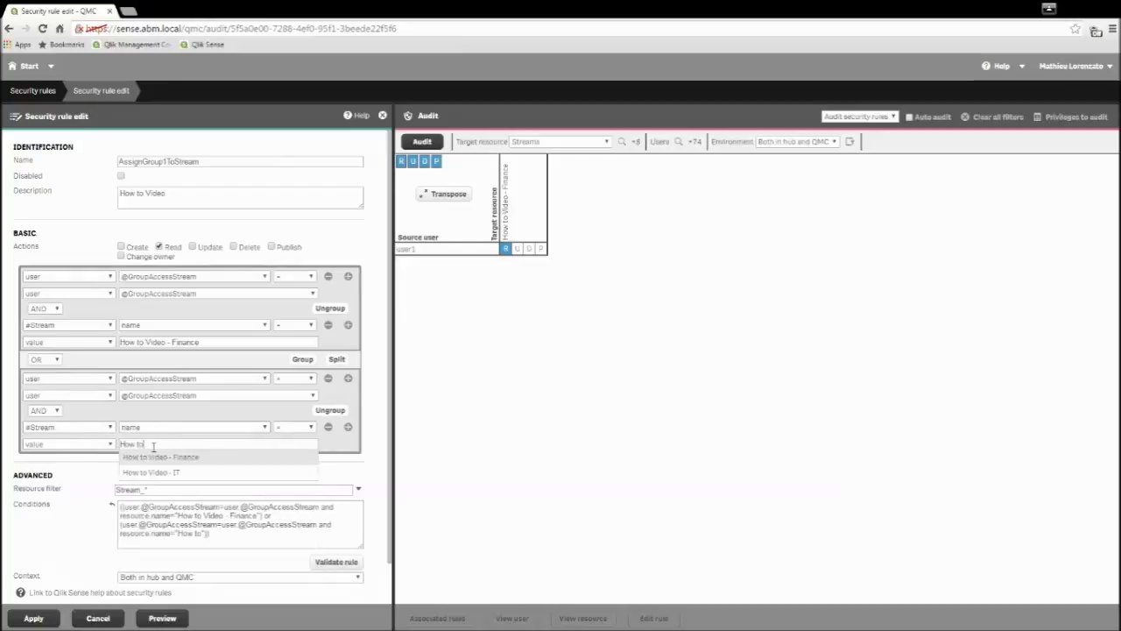
{"action": "left_click", "coordinate": [162, 472]}
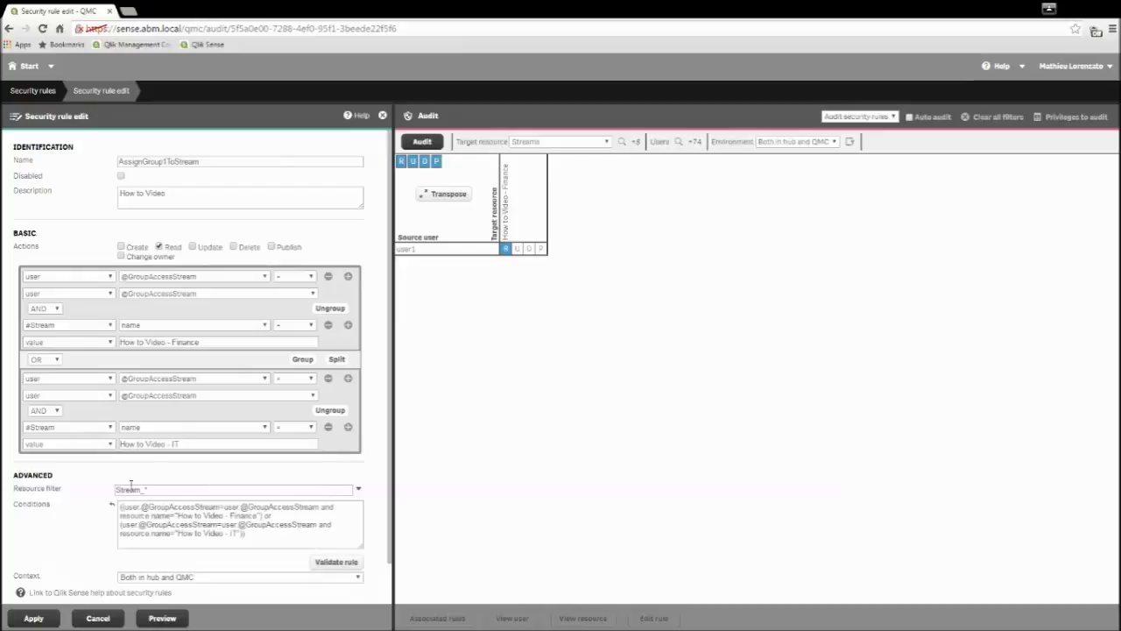
{"action": "left_click", "coordinate": [33, 618]}
{"action": "left_click", "coordinate": [162, 617]}
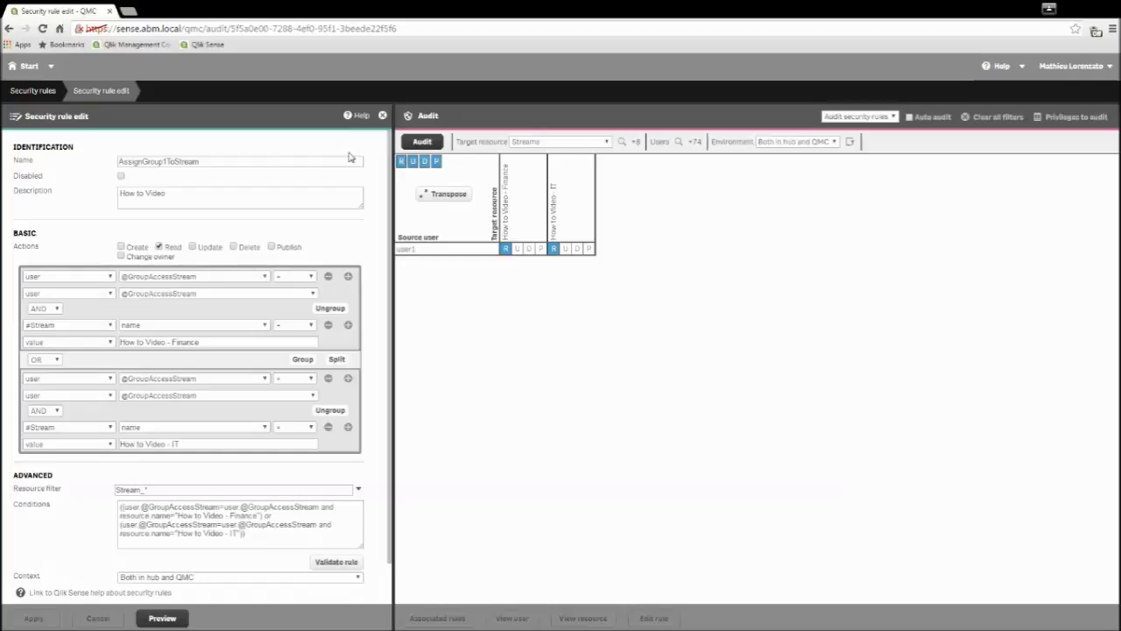
Step: Leave the rule editor for the QMC start page, then open the Qlik Sense hub
{"action": "left_click", "coordinate": [28, 67]}
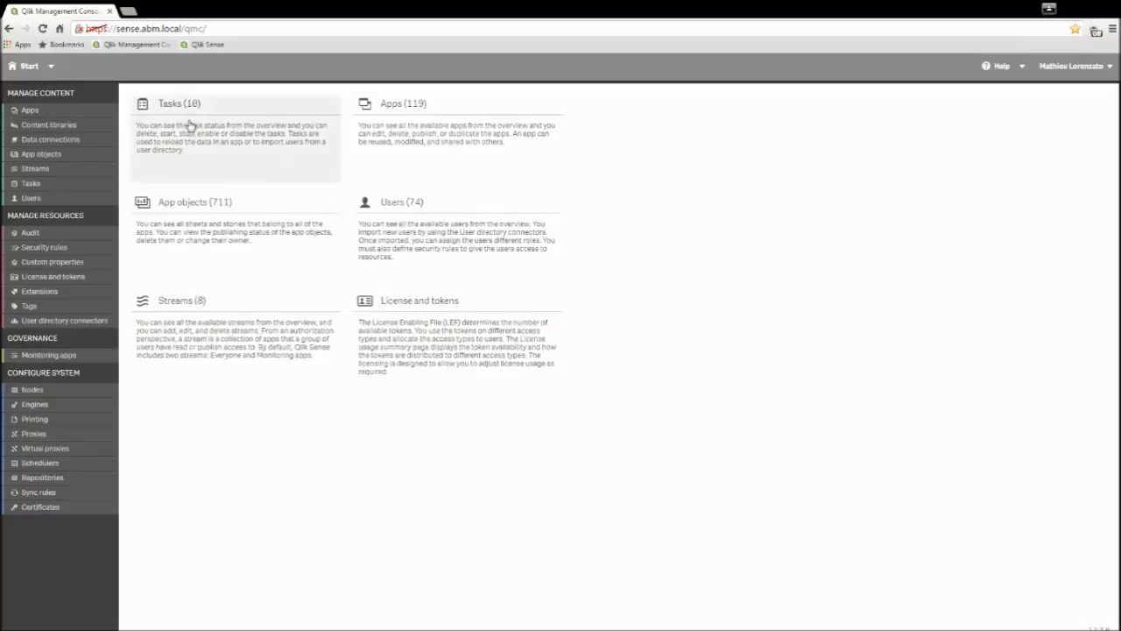
{"action": "left_click", "coordinate": [224, 245]}
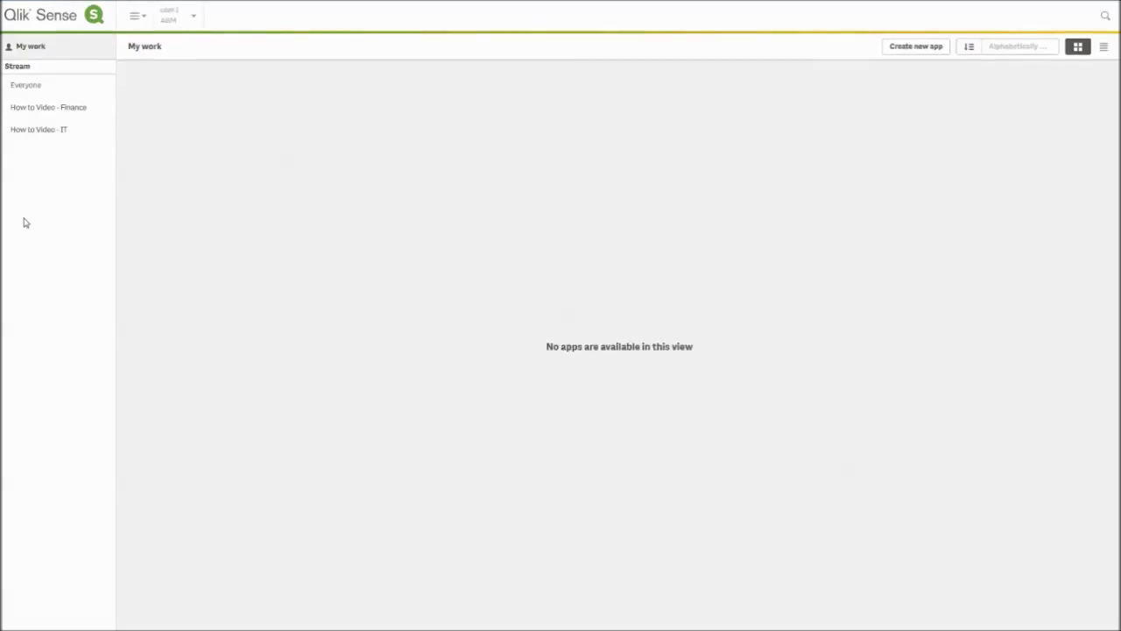
Step: Check the How to Video - Finance and How to Video - IT streams, then log out of the hub
{"action": "left_click", "coordinate": [53, 120]}
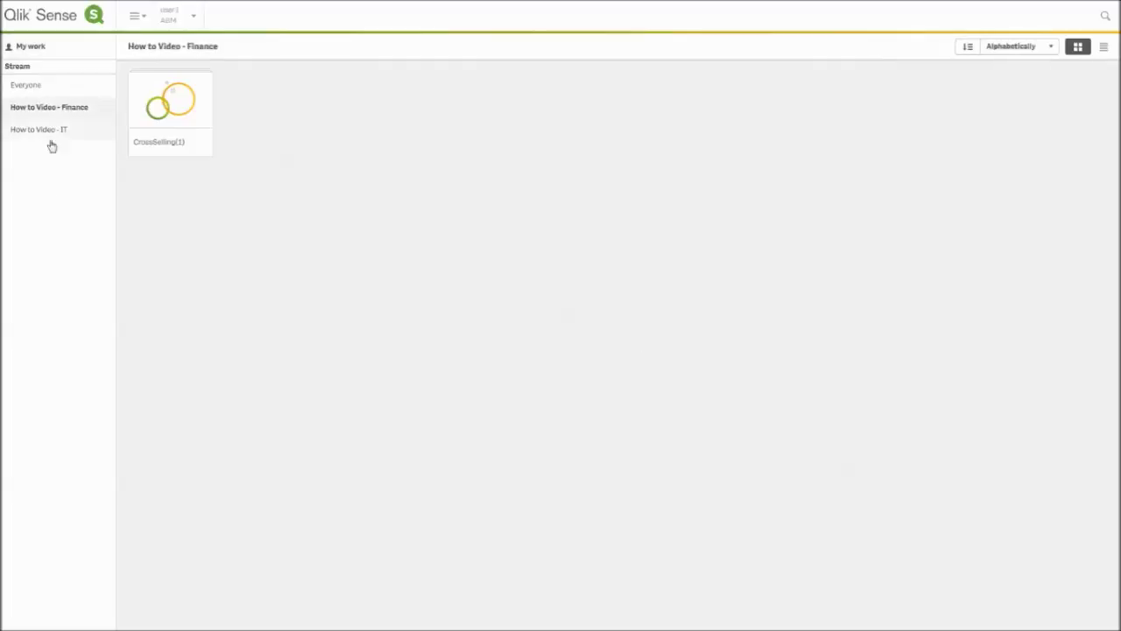
{"action": "left_click", "coordinate": [53, 138]}
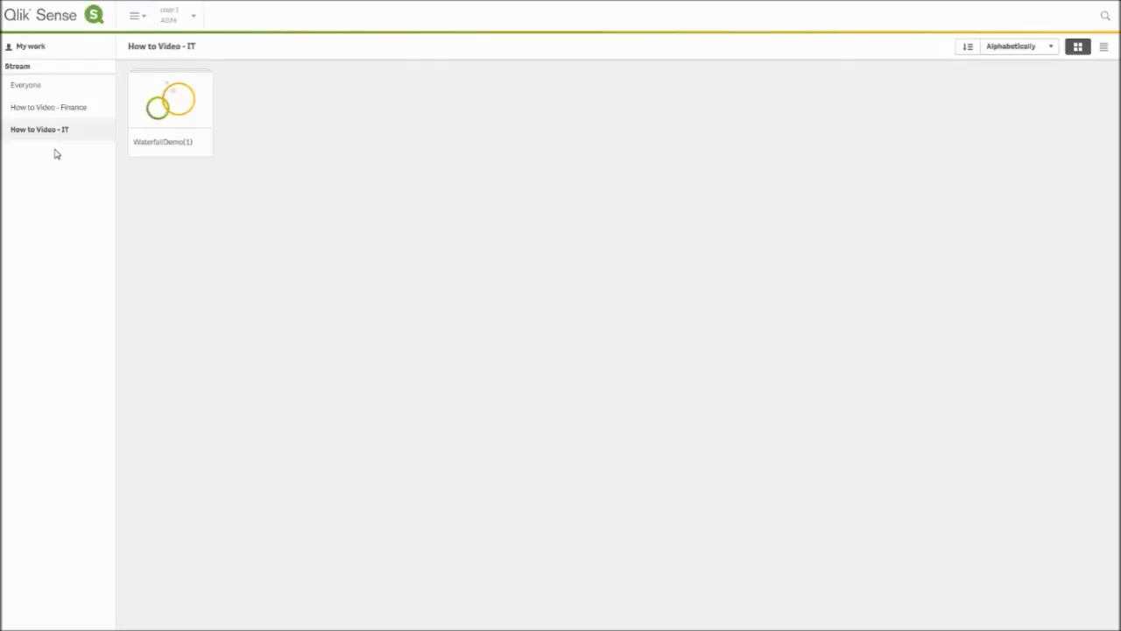
{"action": "left_click", "coordinate": [191, 16]}
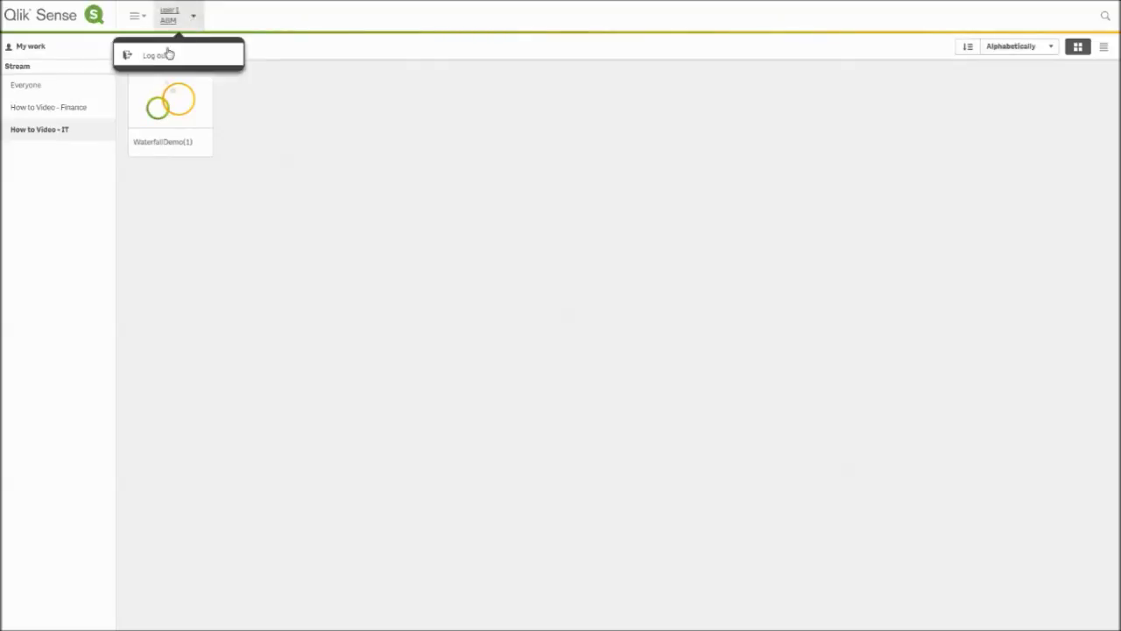
{"action": "left_click", "coordinate": [162, 56]}
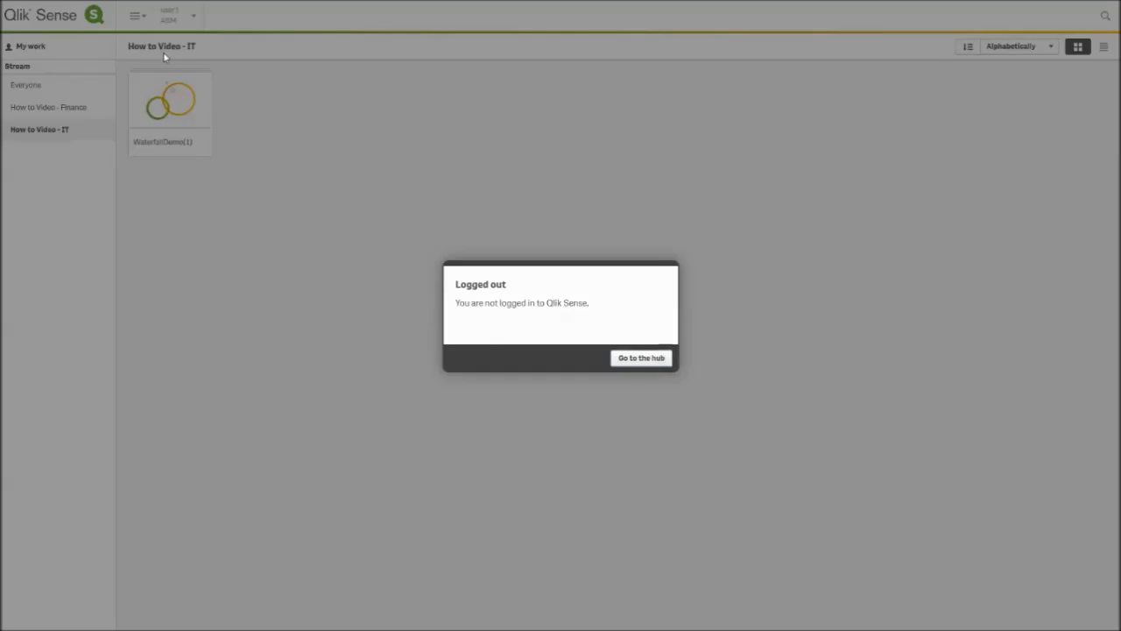
{"action": "left_click", "coordinate": [642, 358]}
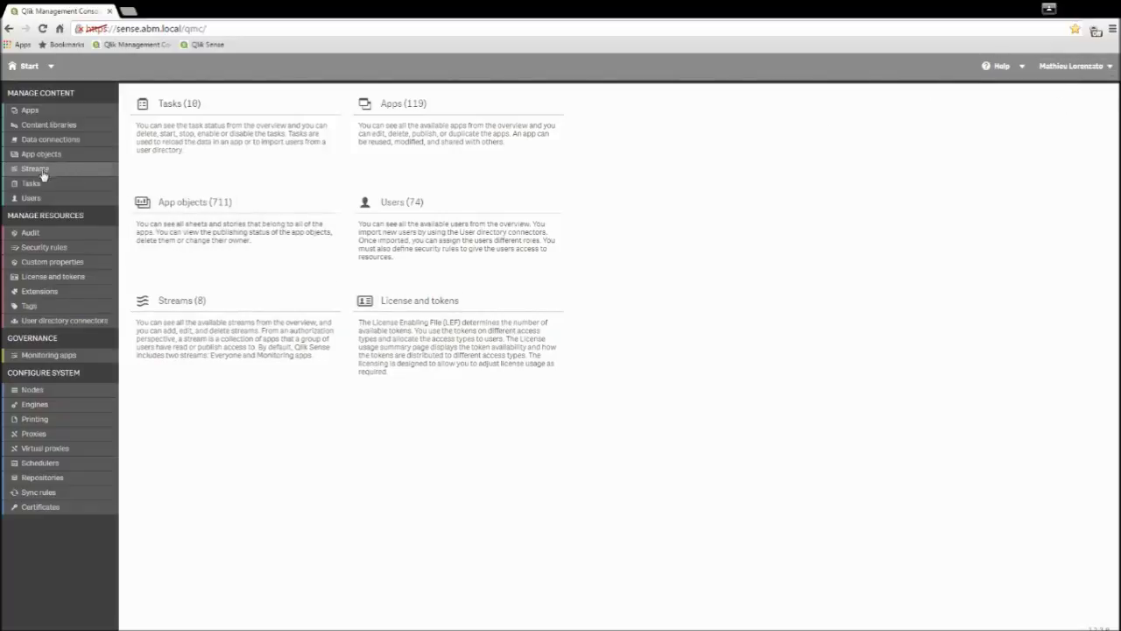
Step: Open the Custom properties list in QMC
{"action": "left_click", "coordinate": [50, 262]}
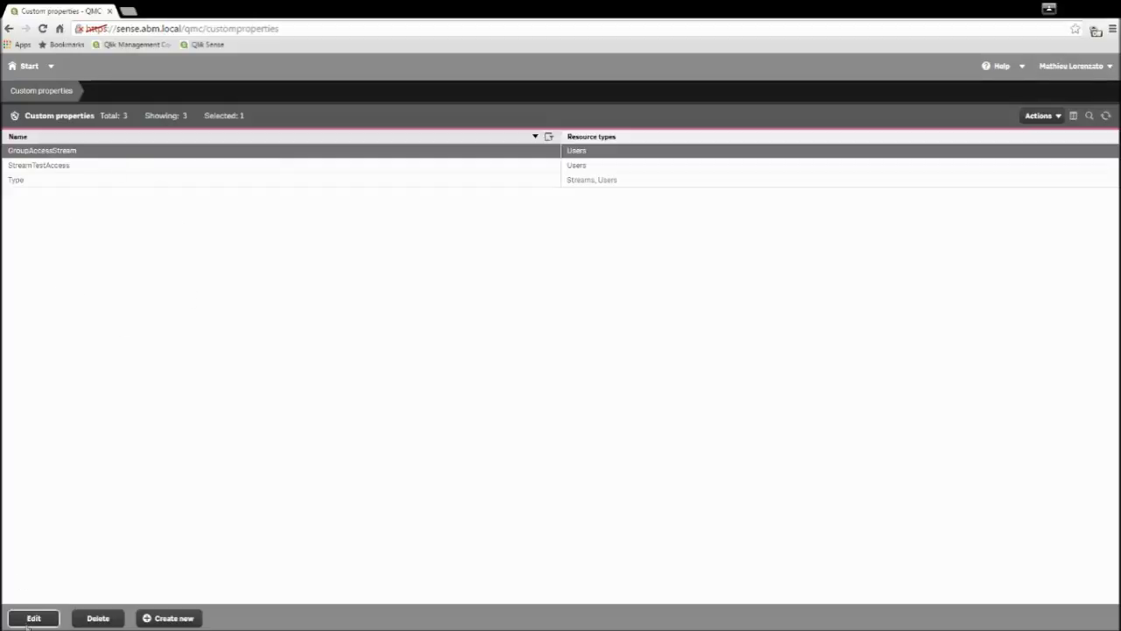
Step: Add values user2 and user3 to GroupAccessStream and apply the changes
{"action": "left_click", "coordinate": [33, 618]}
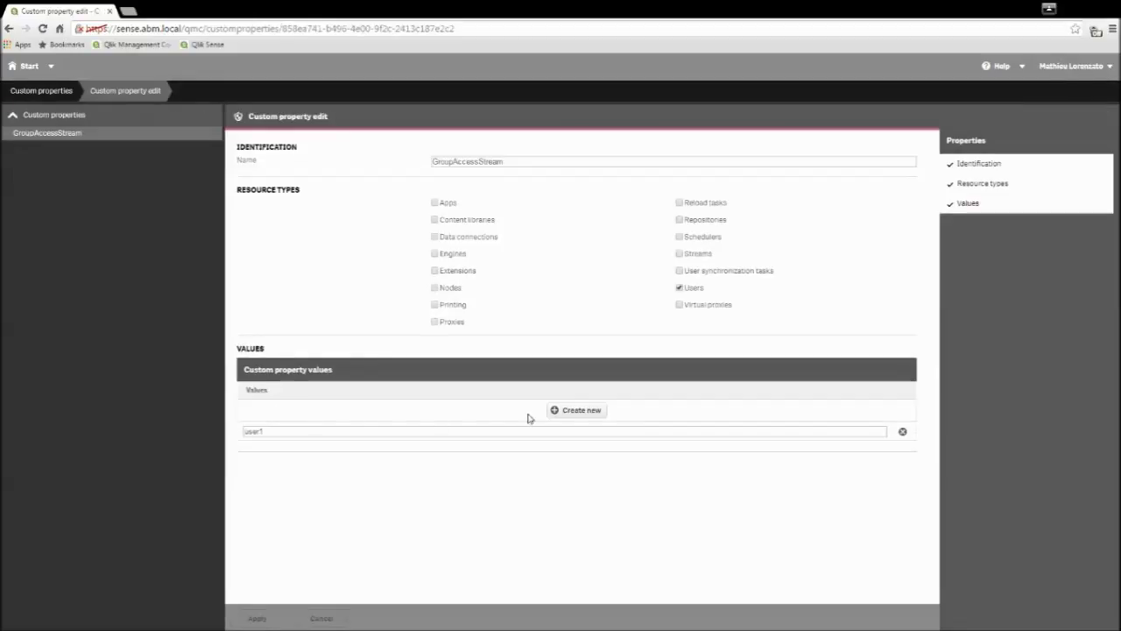
{"action": "left_click", "coordinate": [555, 417]}
{"action": "type", "text": "ab"}
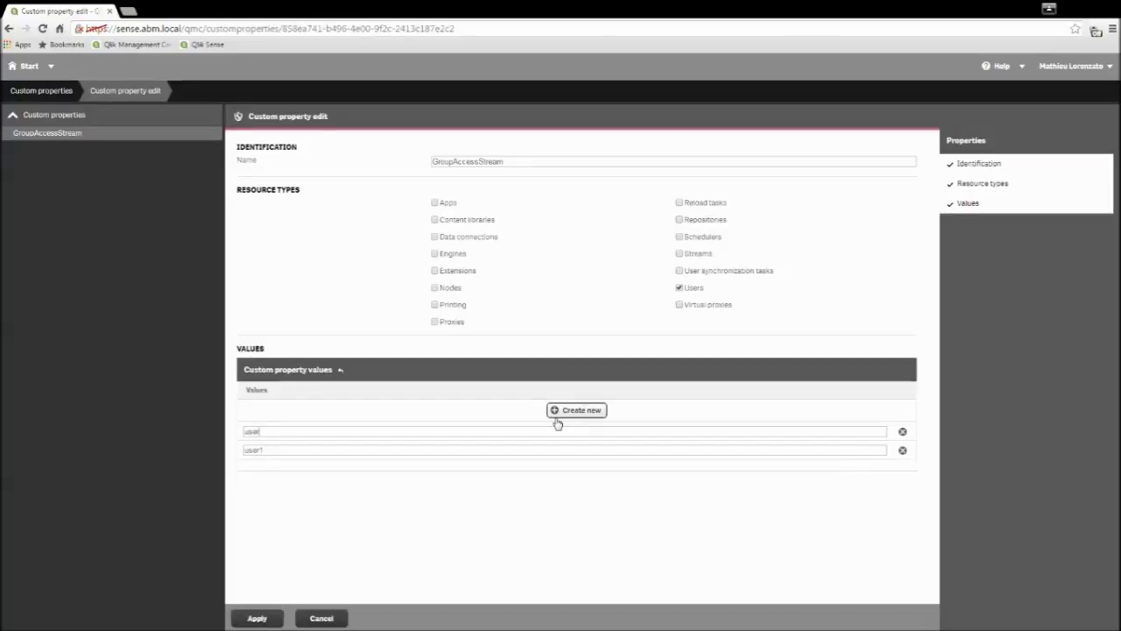
{"action": "left_click", "coordinate": [558, 412]}
{"action": "type", "text": "ab"}
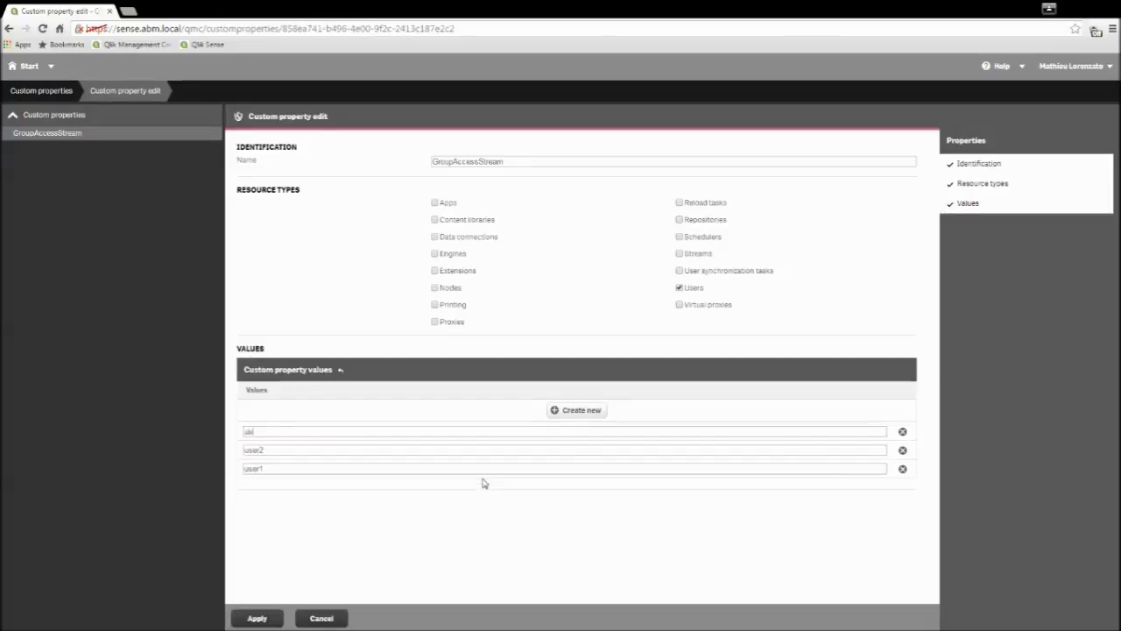
{"action": "left_click", "coordinate": [254, 616]}
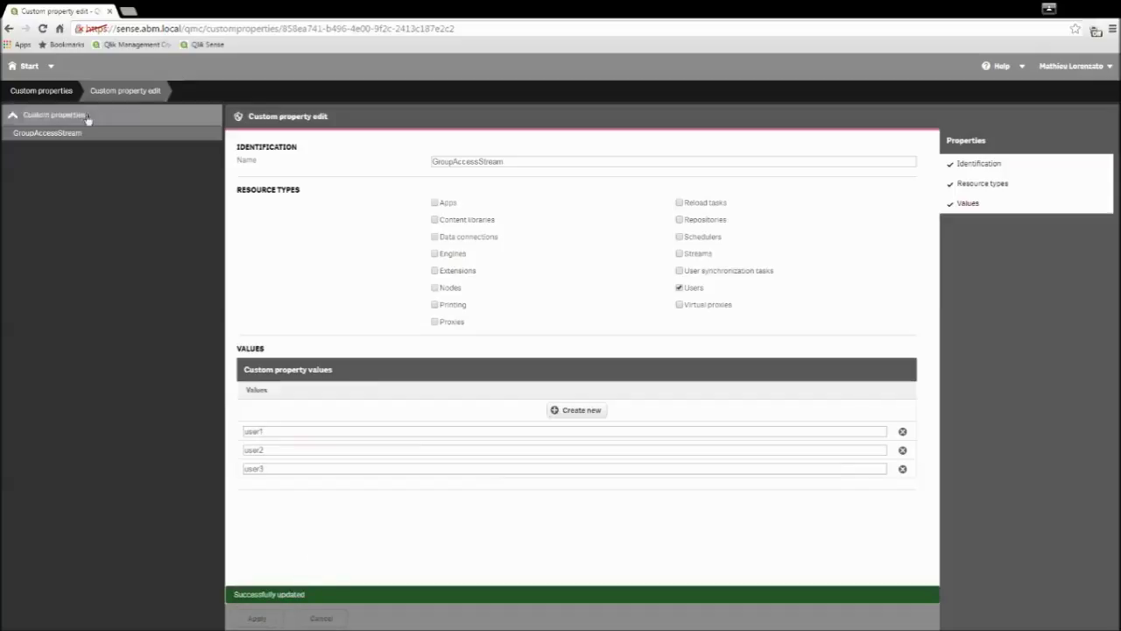
{"action": "left_click", "coordinate": [25, 73]}
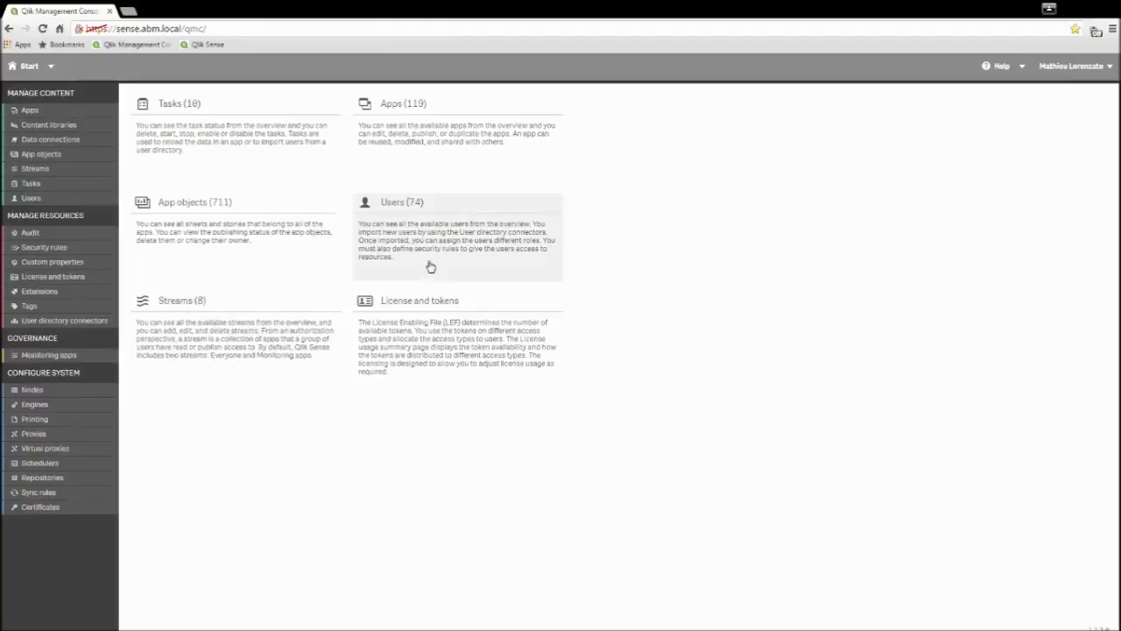
Step: Set user2's GroupAccessStream custom property to user2 and apply the change
{"action": "left_click", "coordinate": [430, 266]}
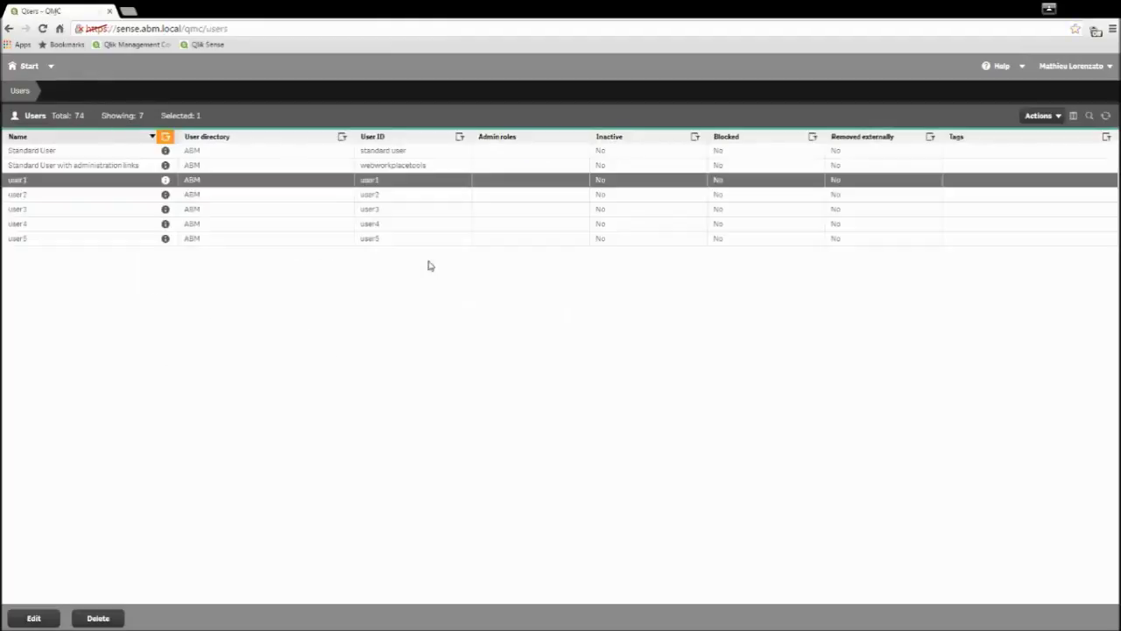
{"action": "left_click", "coordinate": [109, 198]}
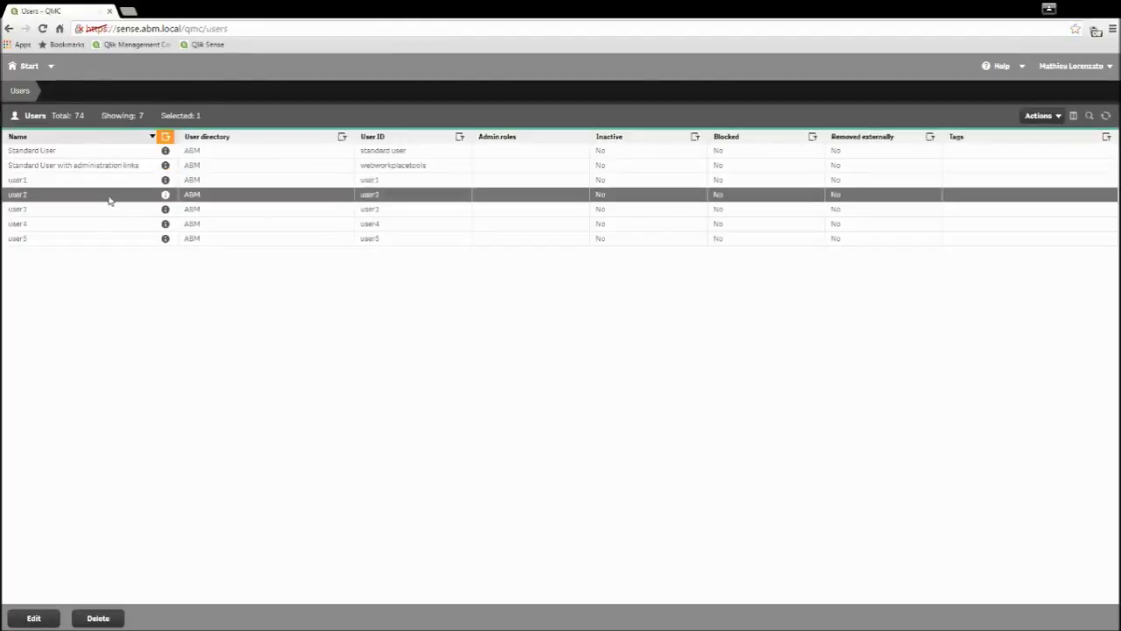
{"action": "left_click", "coordinate": [18, 623]}
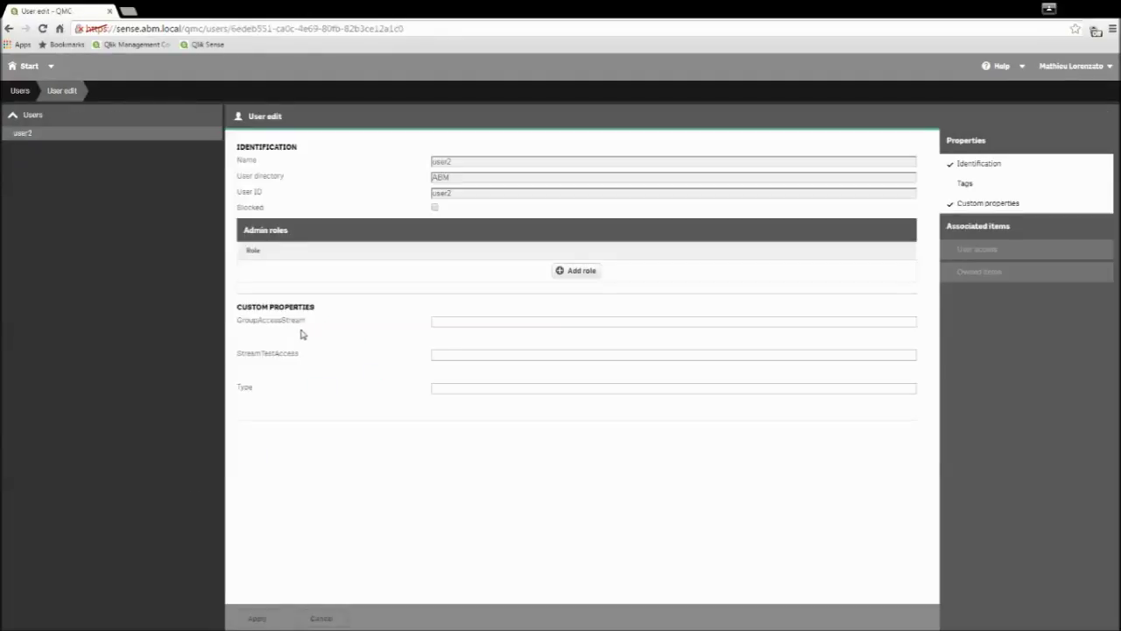
{"action": "left_click", "coordinate": [478, 324]}
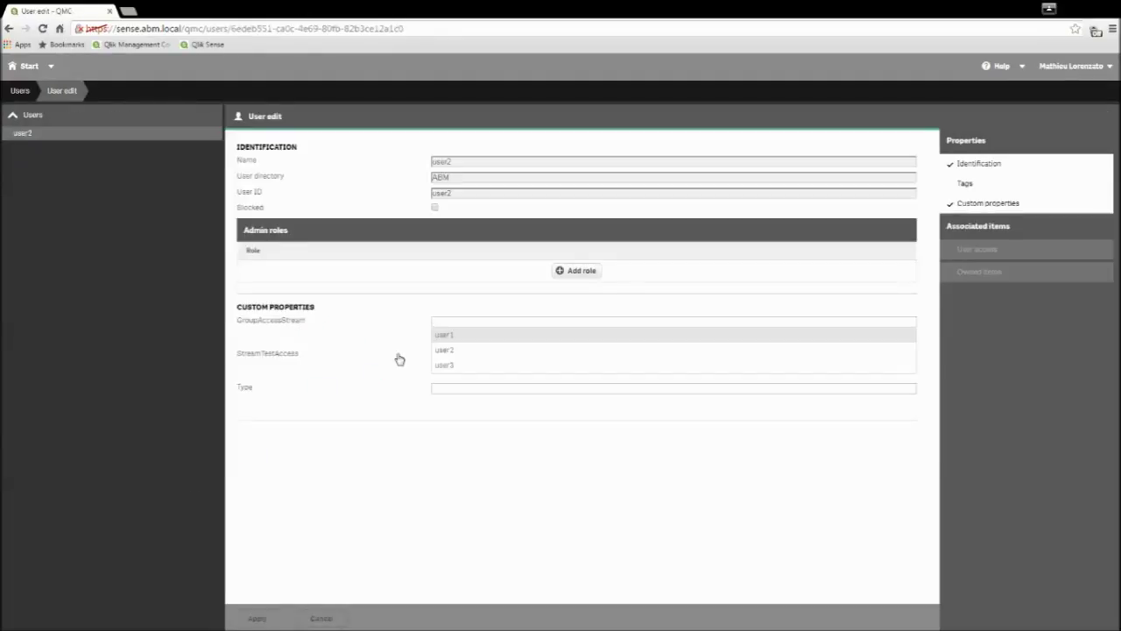
{"action": "left_click", "coordinate": [461, 351]}
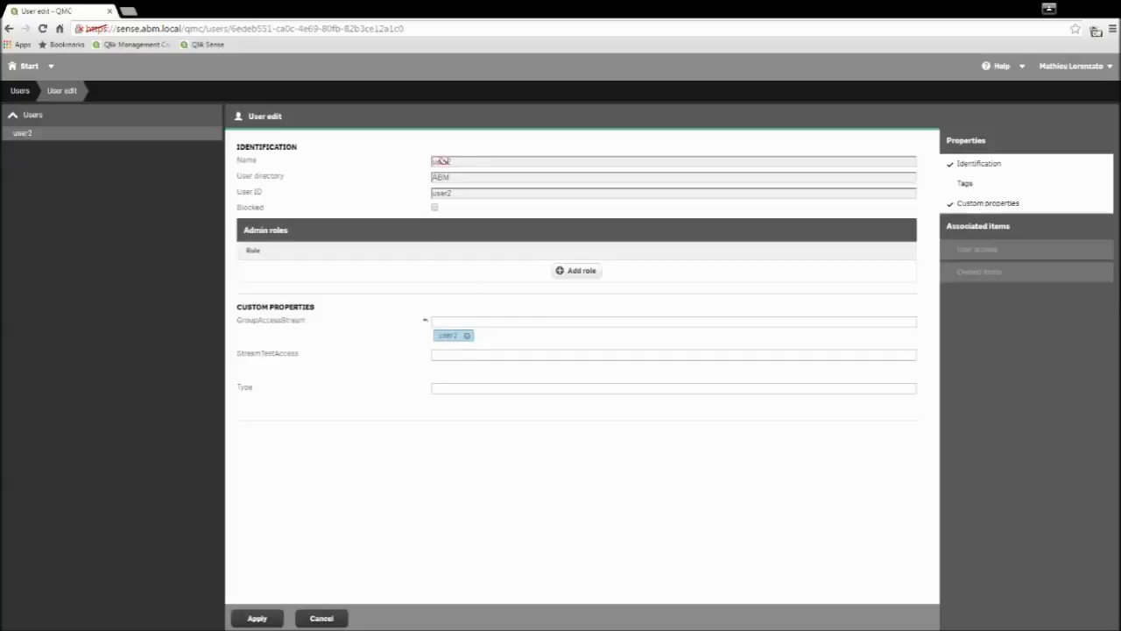
{"action": "left_click", "coordinate": [255, 618]}
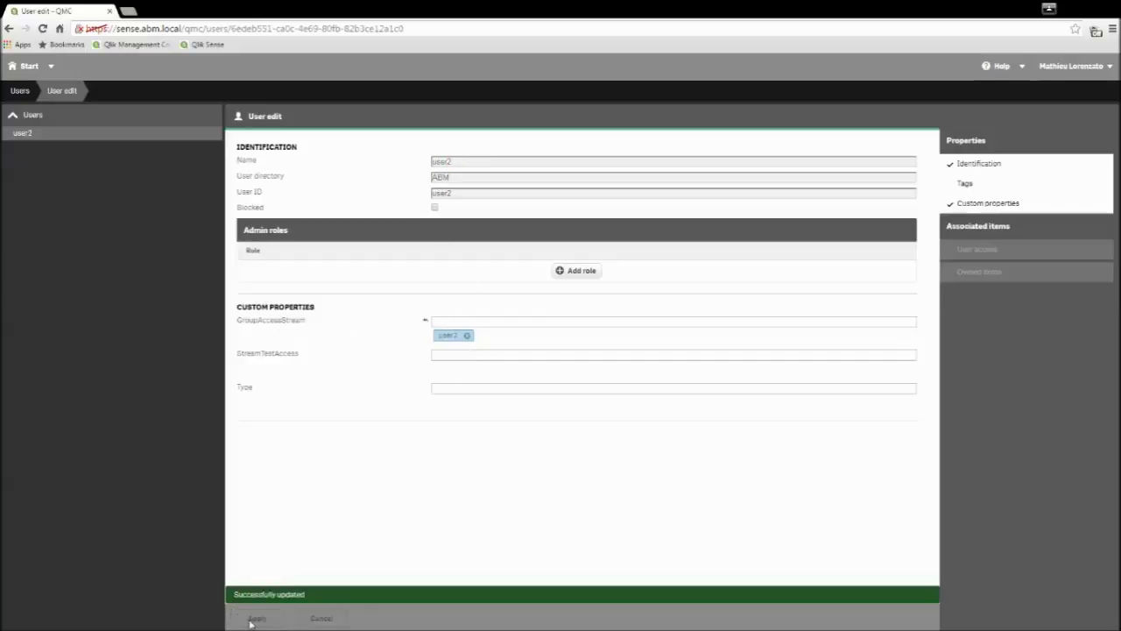
Step: Set user3's GroupAccessStream to user3, apply it, and return to the QMC start page
{"action": "left_click", "coordinate": [25, 102]}
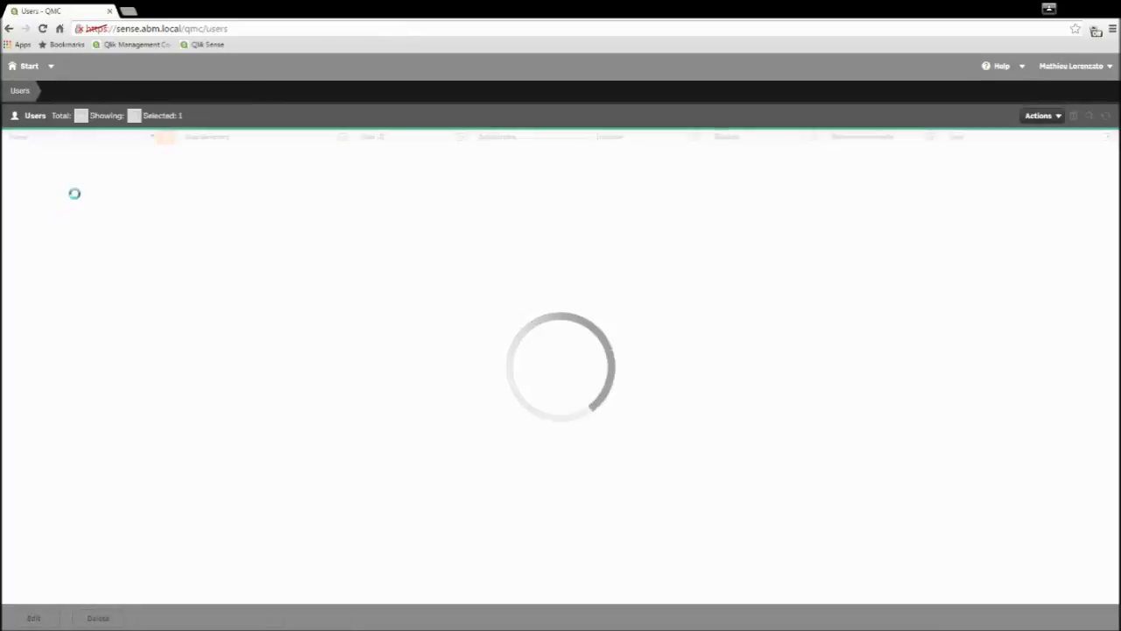
{"action": "left_click", "coordinate": [57, 210]}
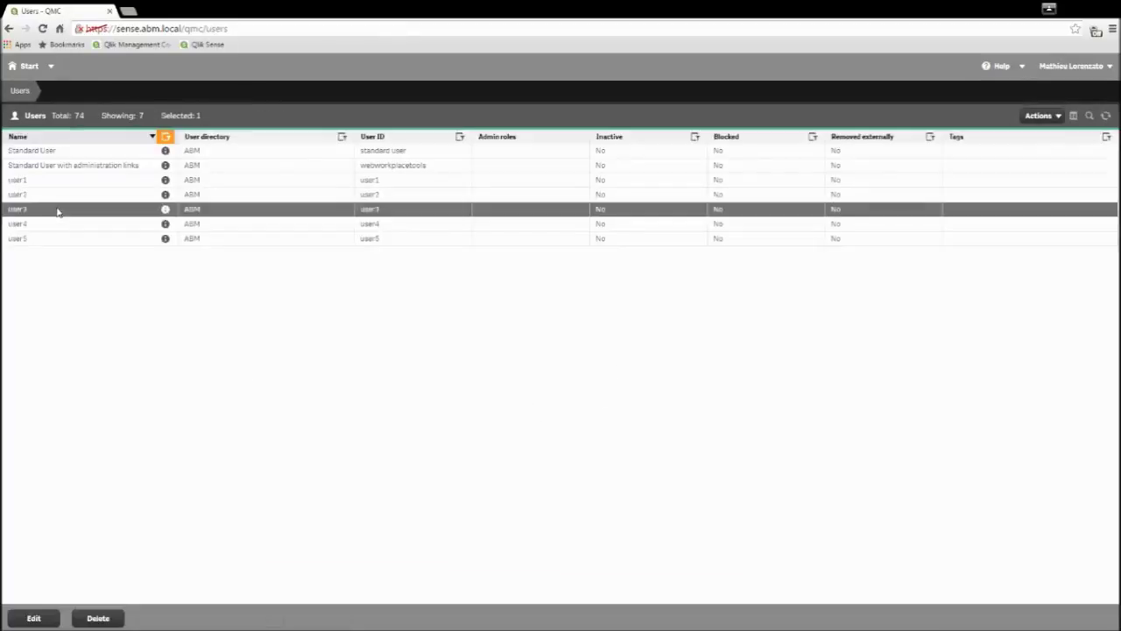
{"action": "left_click", "coordinate": [43, 620]}
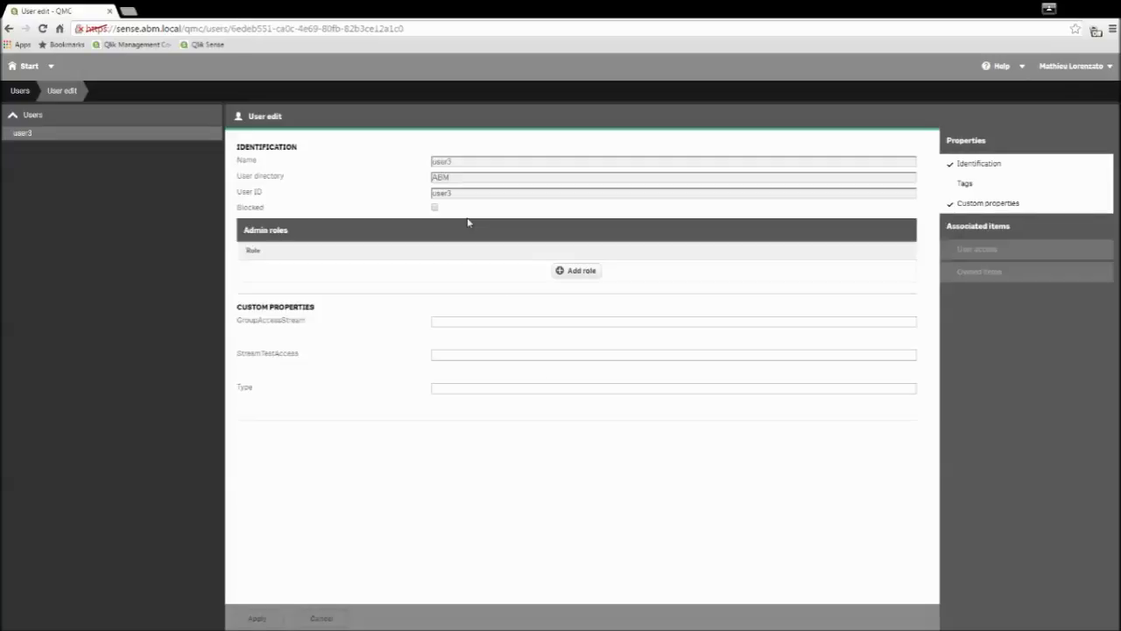
{"action": "left_click", "coordinate": [449, 322]}
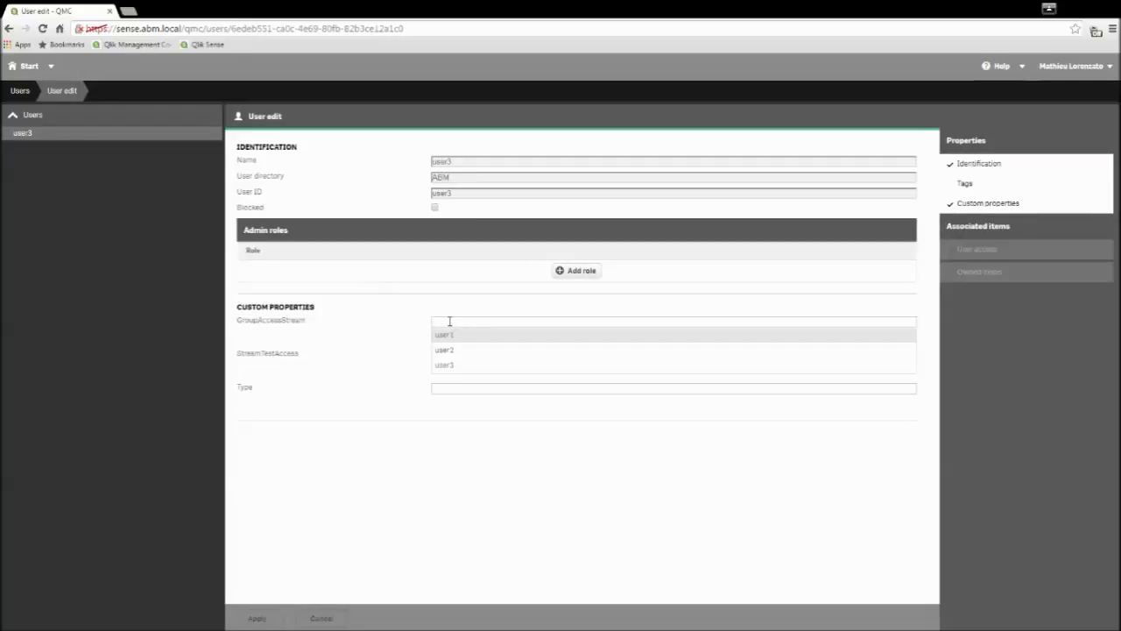
{"action": "type", "text": "user"}
{"action": "left_click", "coordinate": [447, 364]}
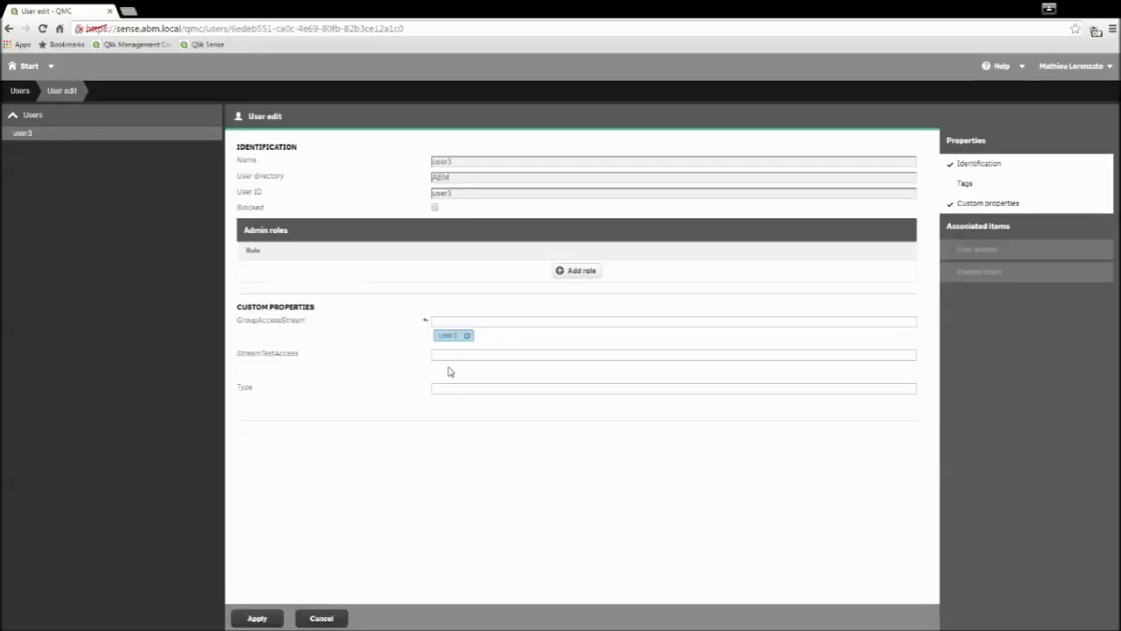
{"action": "left_click", "coordinate": [259, 619]}
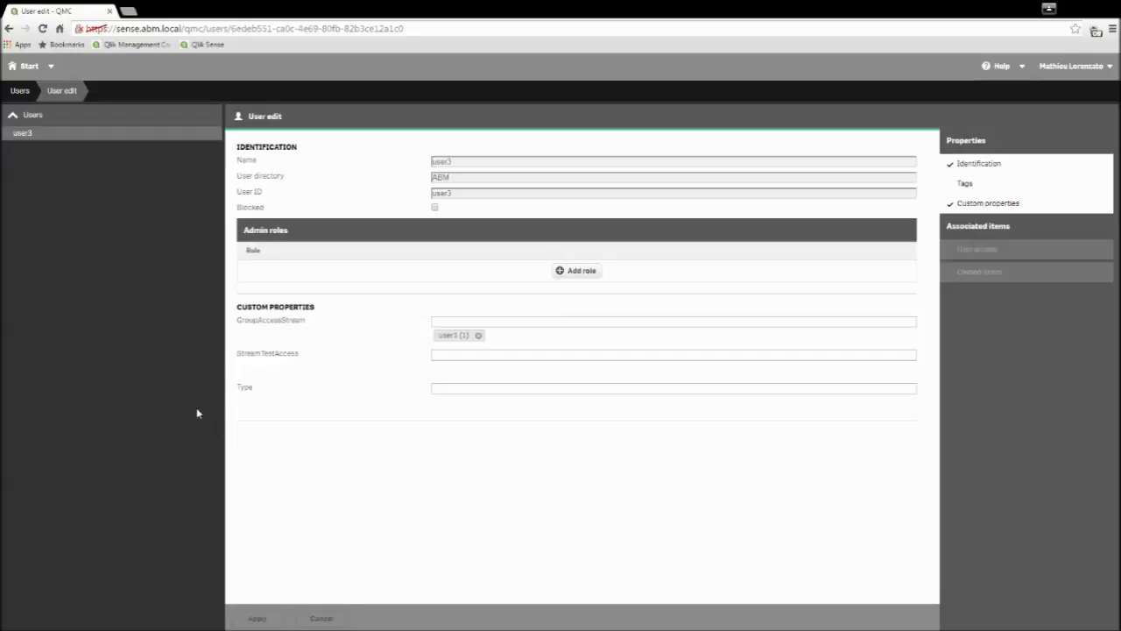
{"action": "left_click", "coordinate": [29, 76]}
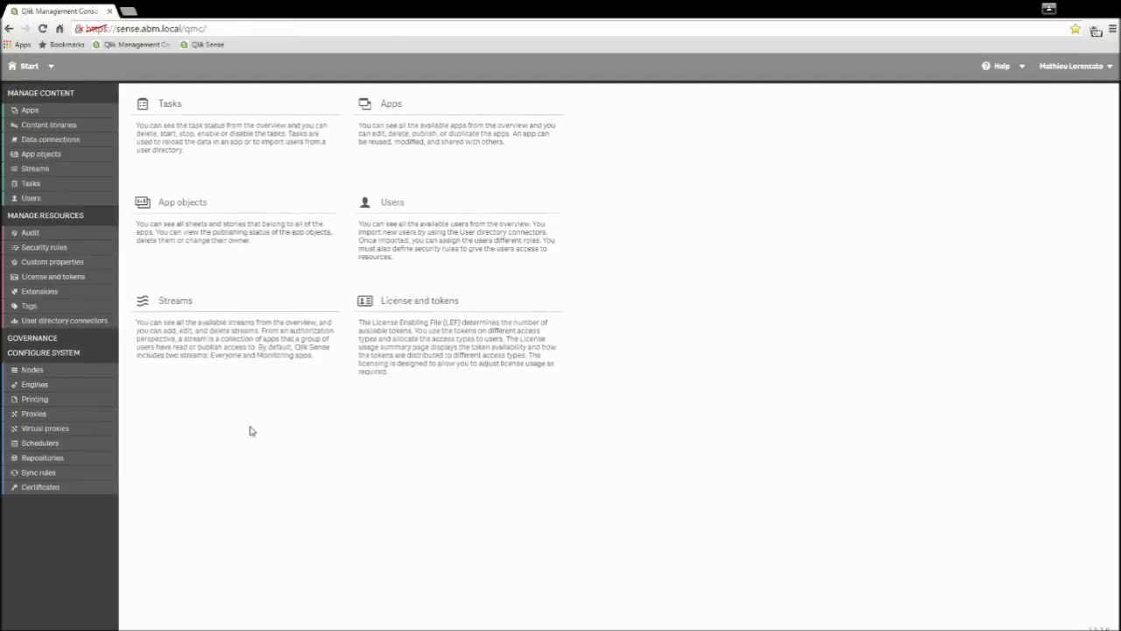
Step: Filter security rules by 'assi' and open AssignGroup1ToStream for editing
{"action": "left_click", "coordinate": [48, 250]}
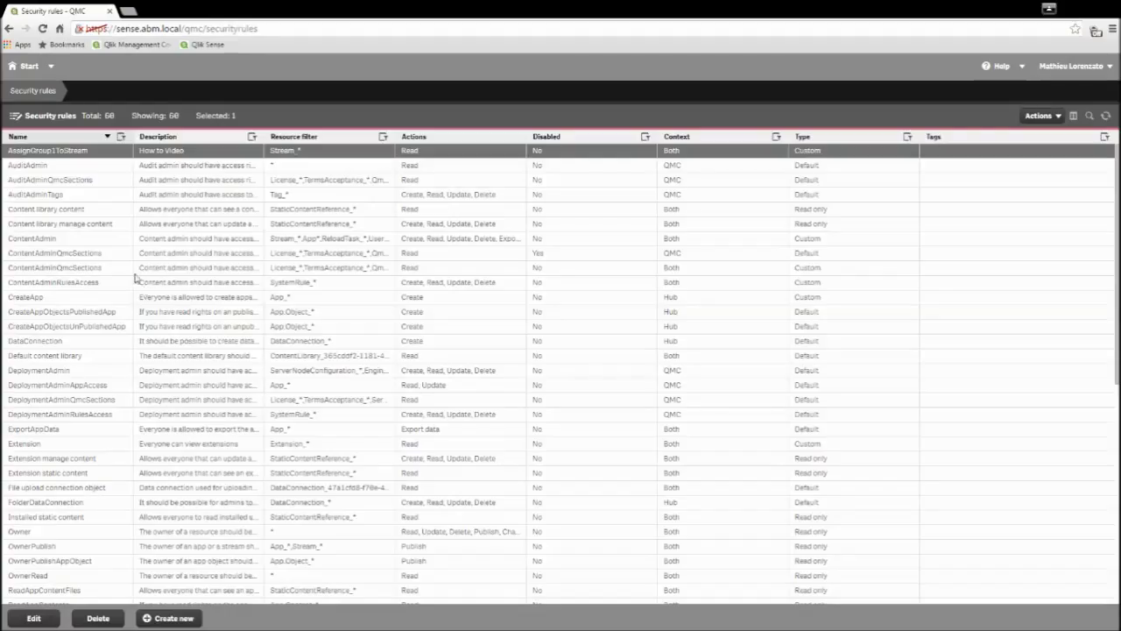
{"action": "left_click", "coordinate": [122, 138]}
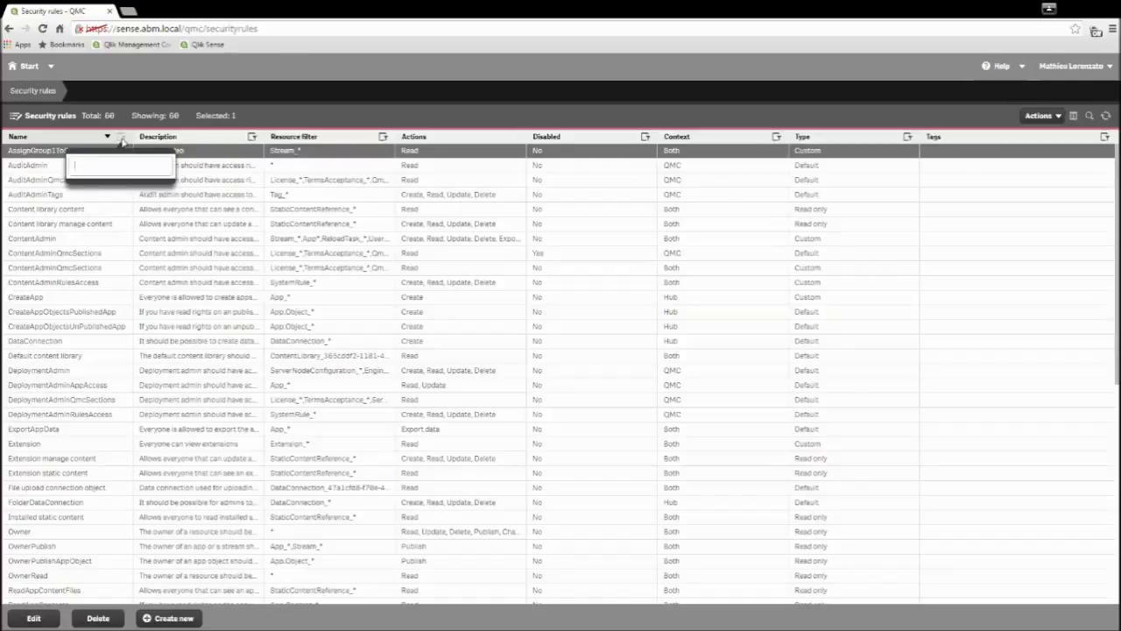
{"action": "type", "text": "assi"}
{"action": "left_click", "coordinate": [85, 227]}
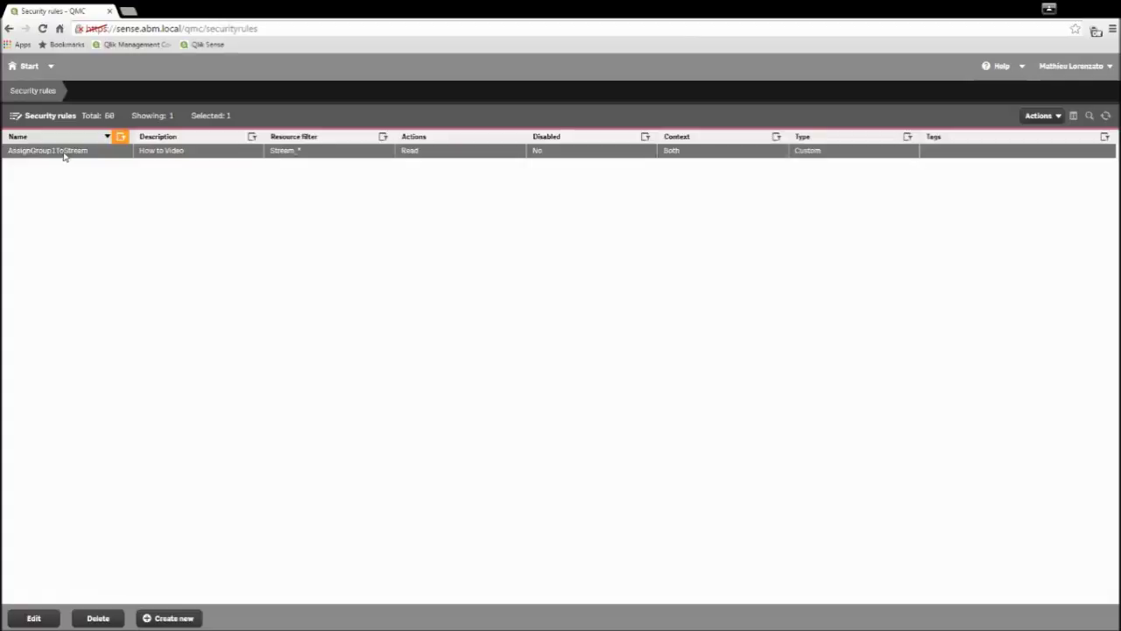
{"action": "left_click", "coordinate": [39, 617]}
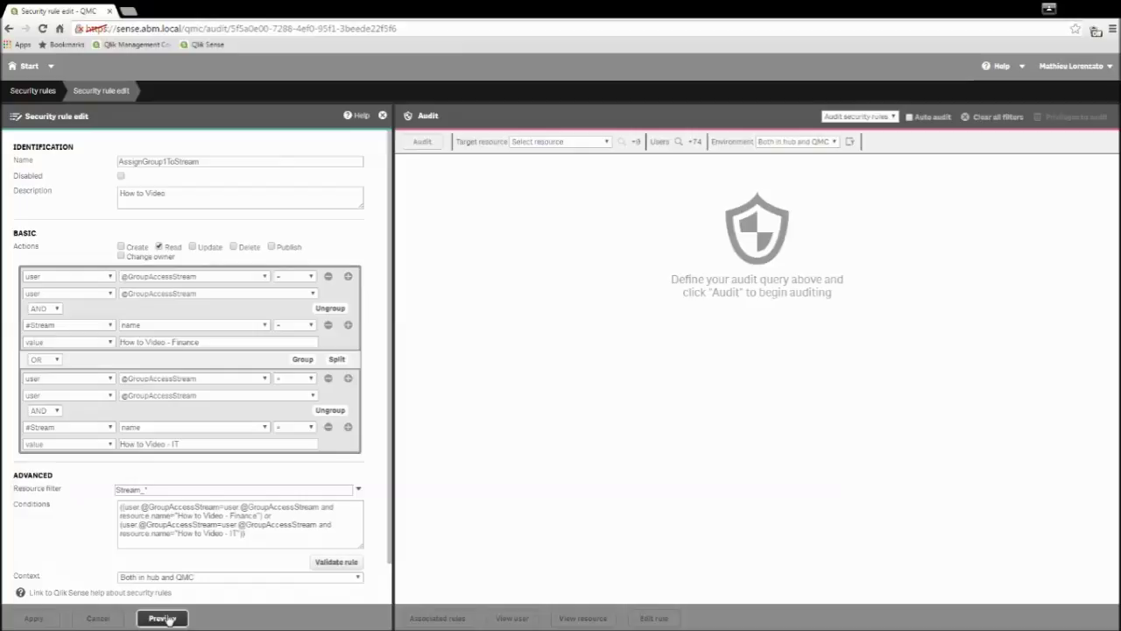
Step: Preview the audit showing user1, user2 and user3 with Read on both How to Video streams
{"action": "left_click", "coordinate": [166, 618]}
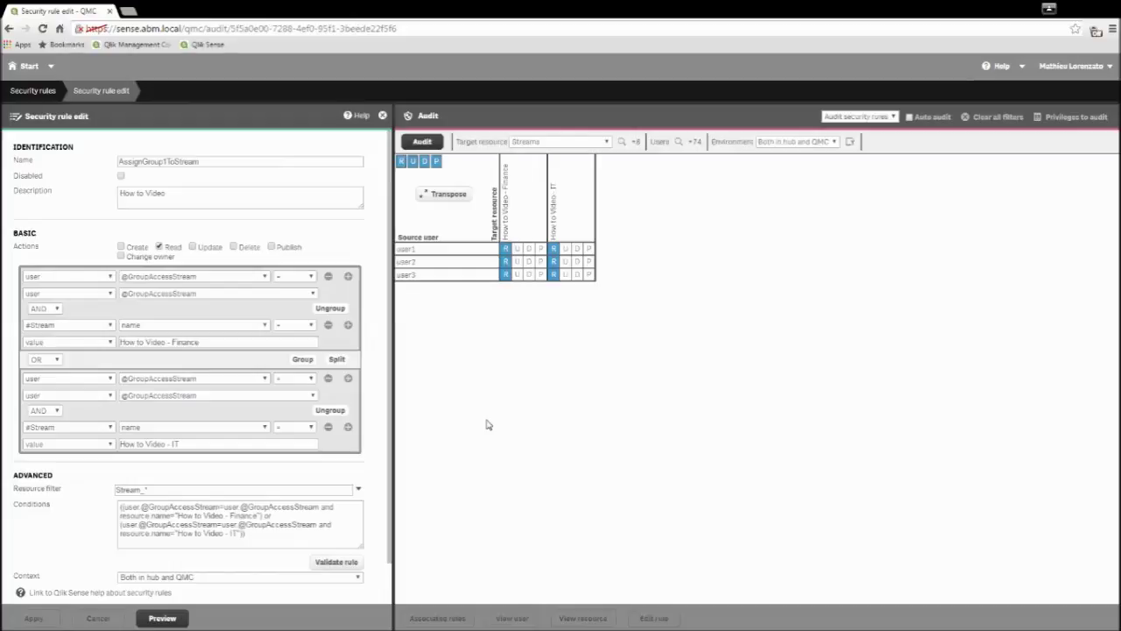
{"action": "scroll", "coordinate": [370, 329], "scroll_direction": "down", "scroll_amount": 1}
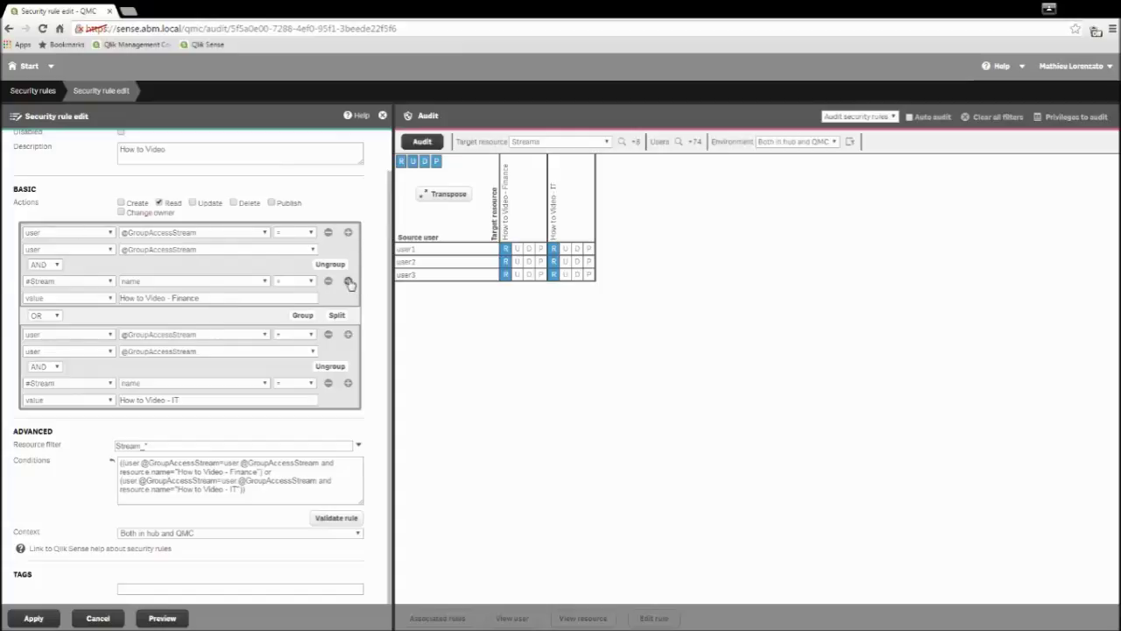
{"action": "left_click", "coordinate": [348, 280]}
{"action": "left_click", "coordinate": [60, 314]}
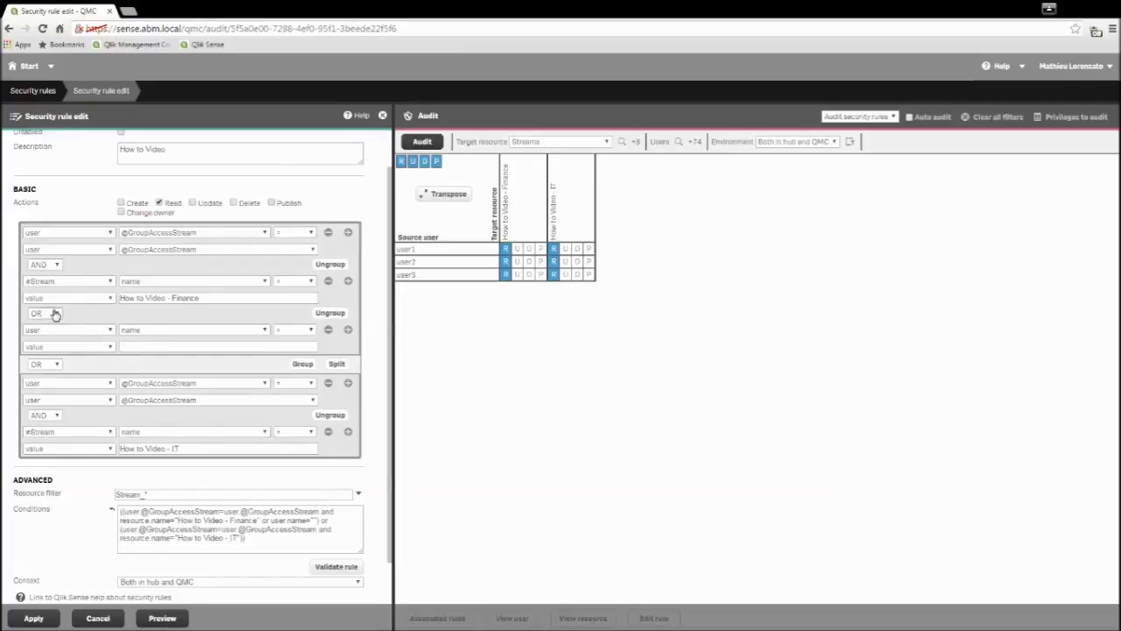
{"action": "left_click", "coordinate": [53, 331]}
{"action": "left_click", "coordinate": [205, 341]}
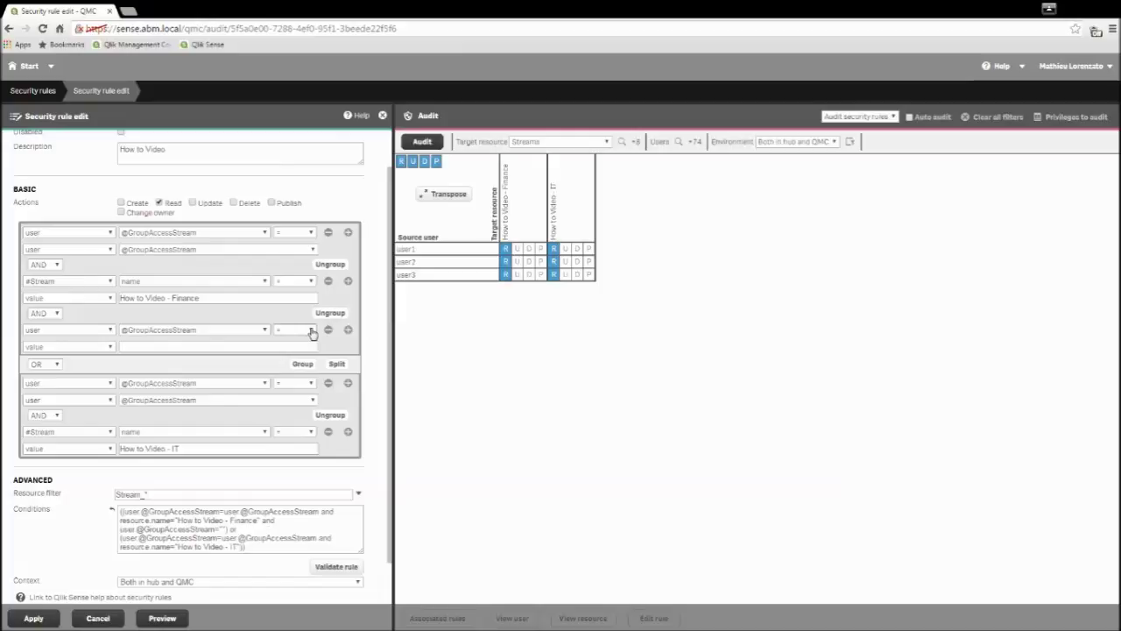
{"action": "left_click", "coordinate": [283, 366]}
{"action": "left_click", "coordinate": [147, 349]}
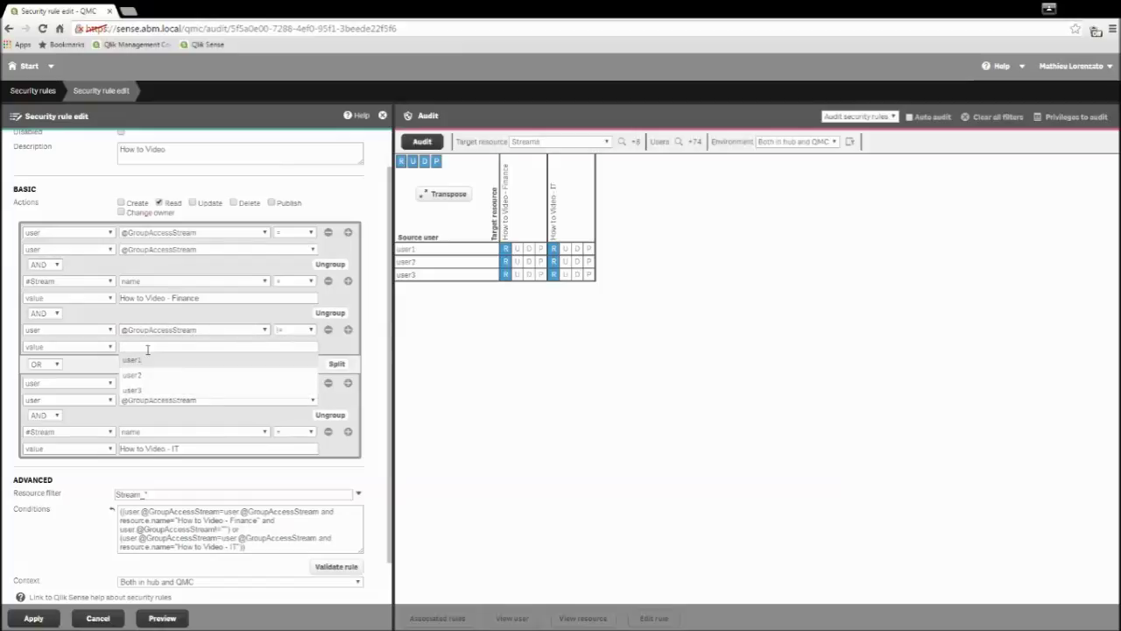
{"action": "type", "text": "user"}
{"action": "left_click", "coordinate": [150, 392]}
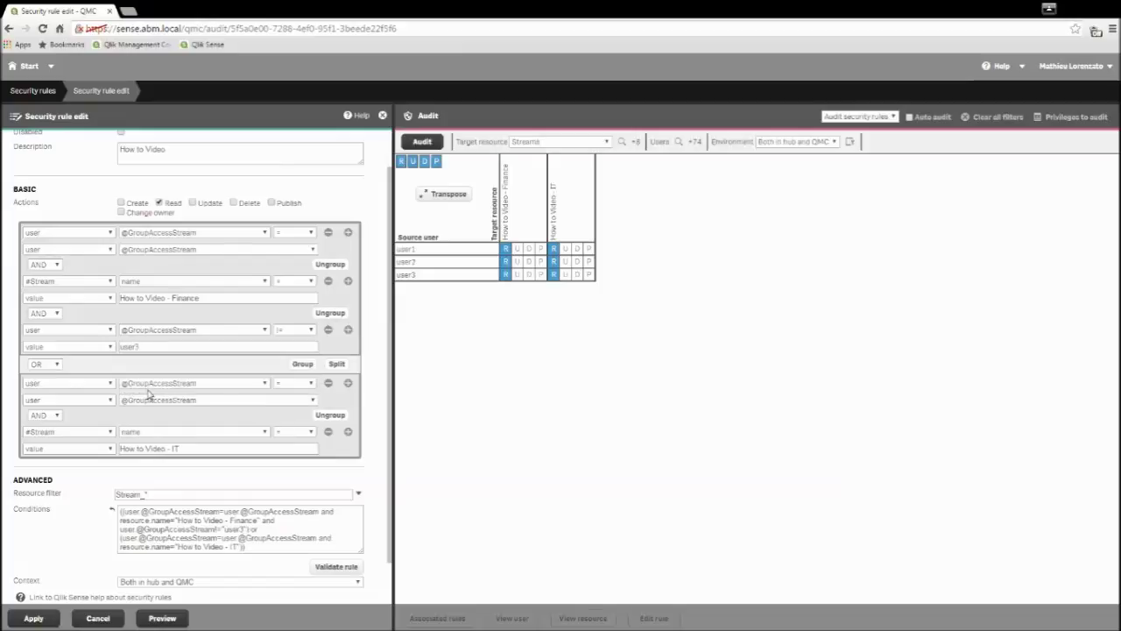
{"action": "left_click", "coordinate": [40, 620]}
{"action": "left_click", "coordinate": [162, 619]}
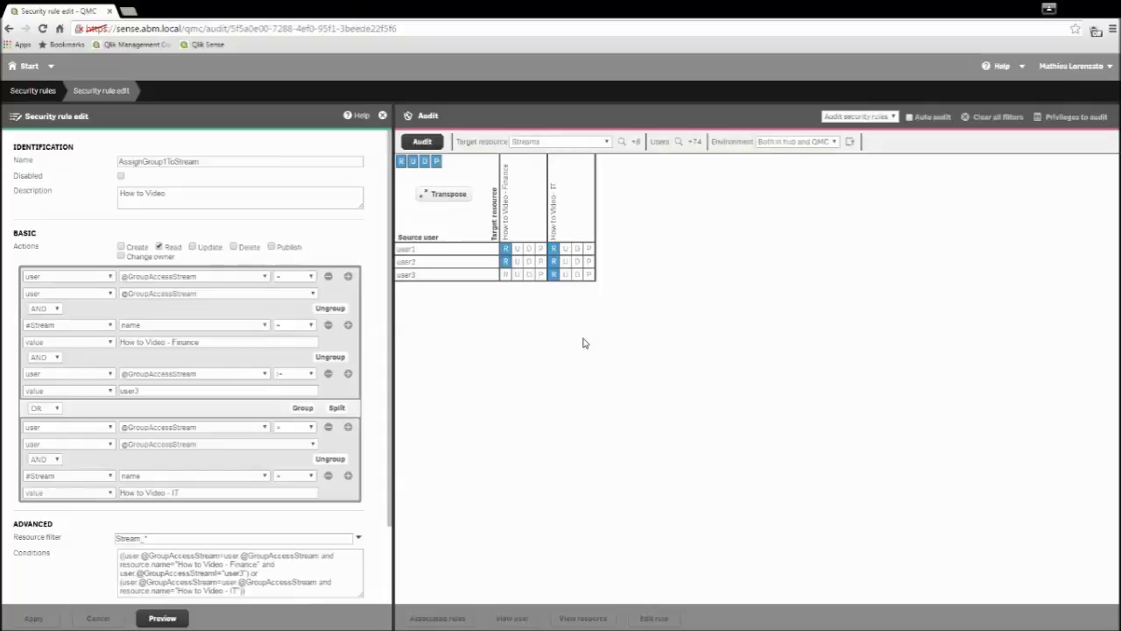
{"action": "scroll", "coordinate": [380, 326], "scroll_direction": "down", "scroll_amount": 1}
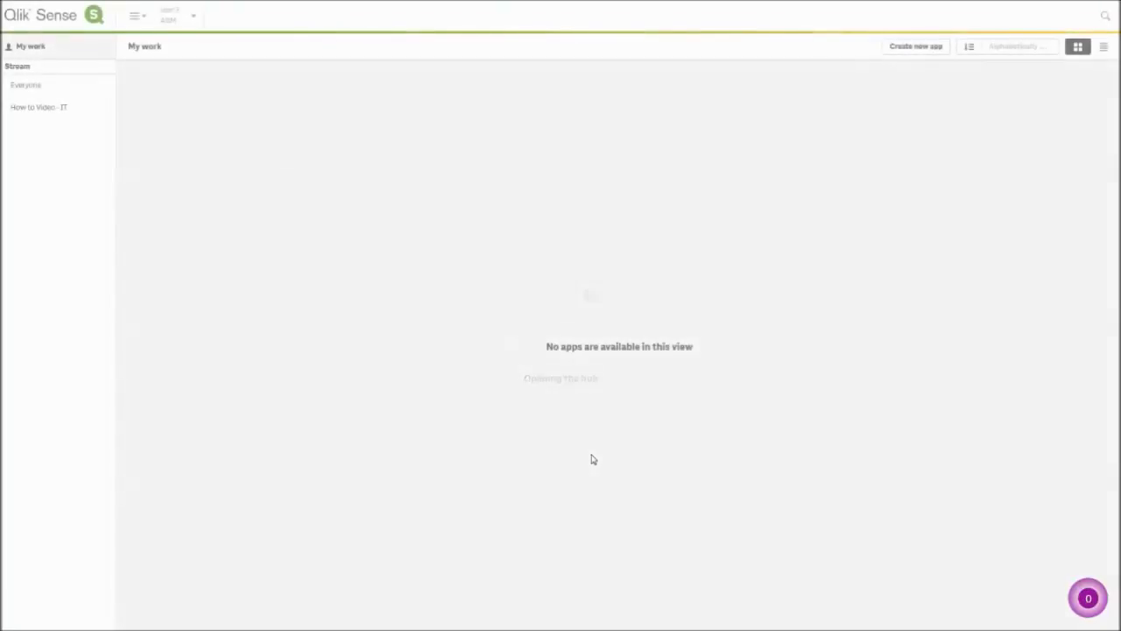
Step: View the WaterfallDemo(1) app in the How to Video - IT stream, then log out of the hub
{"action": "left_click", "coordinate": [61, 107]}
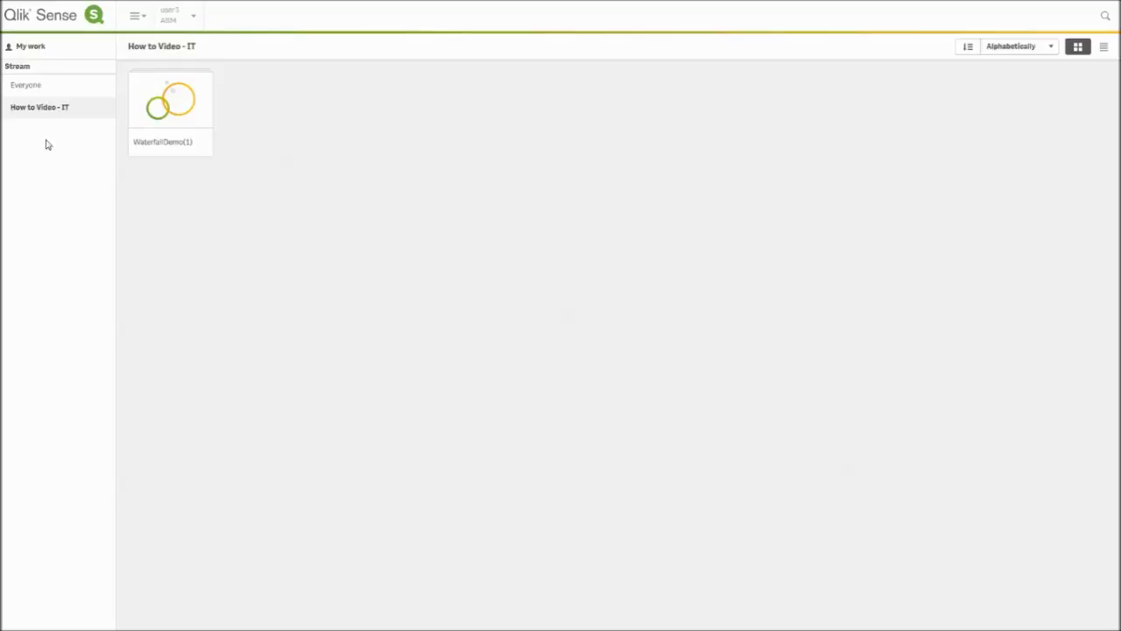
{"action": "key", "text": "F11"}
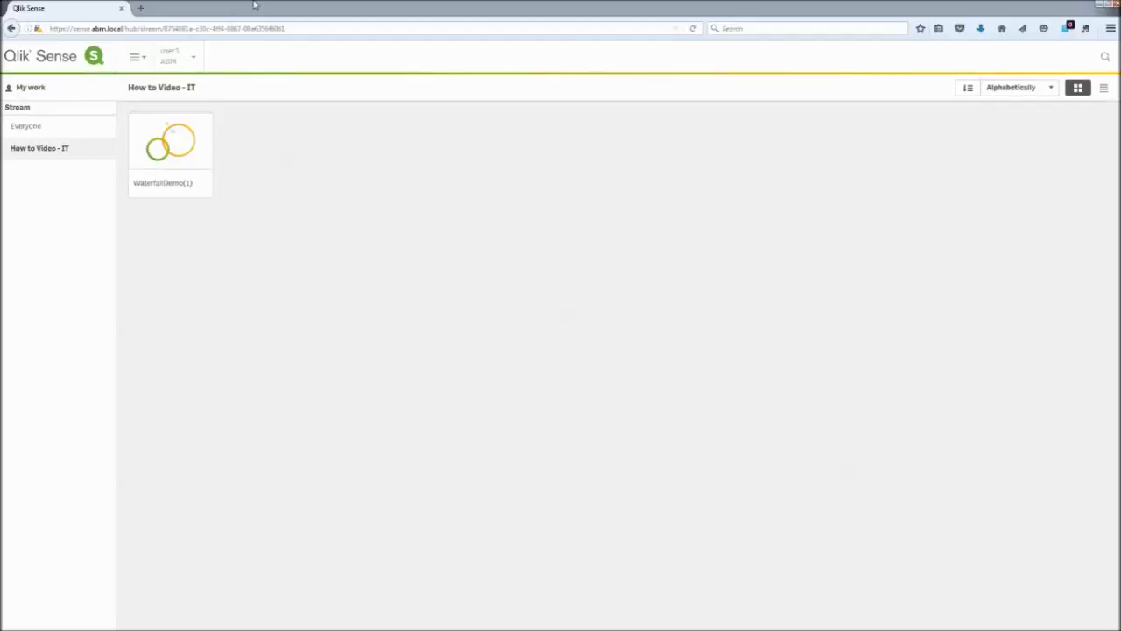
{"action": "left_click", "coordinate": [179, 59]}
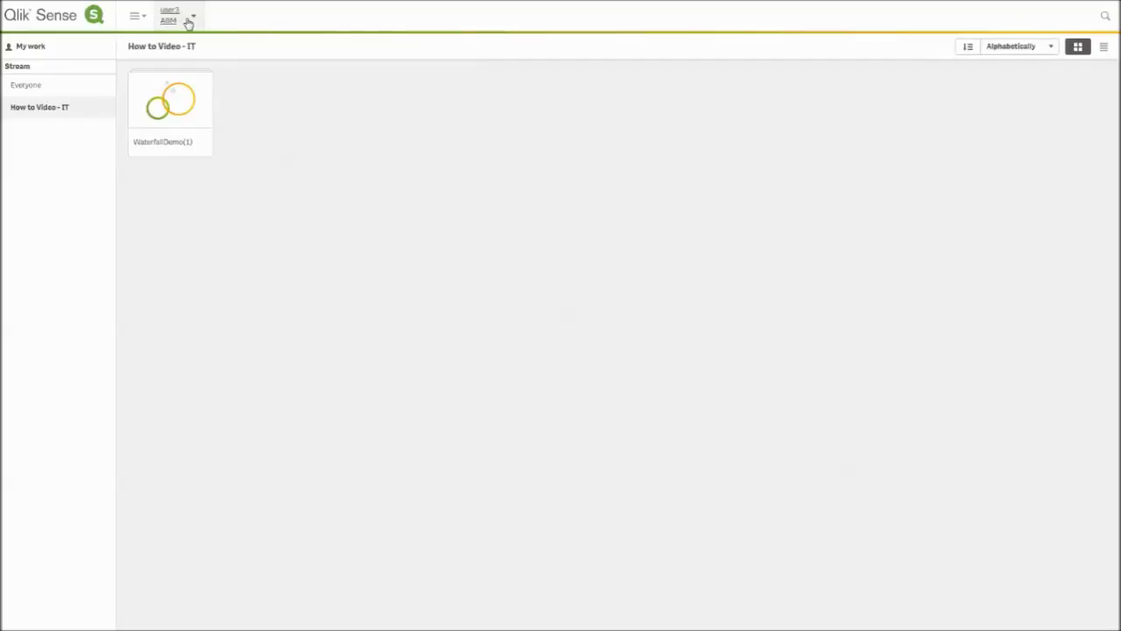
{"action": "left_click", "coordinate": [188, 20]}
{"action": "left_click", "coordinate": [167, 56]}
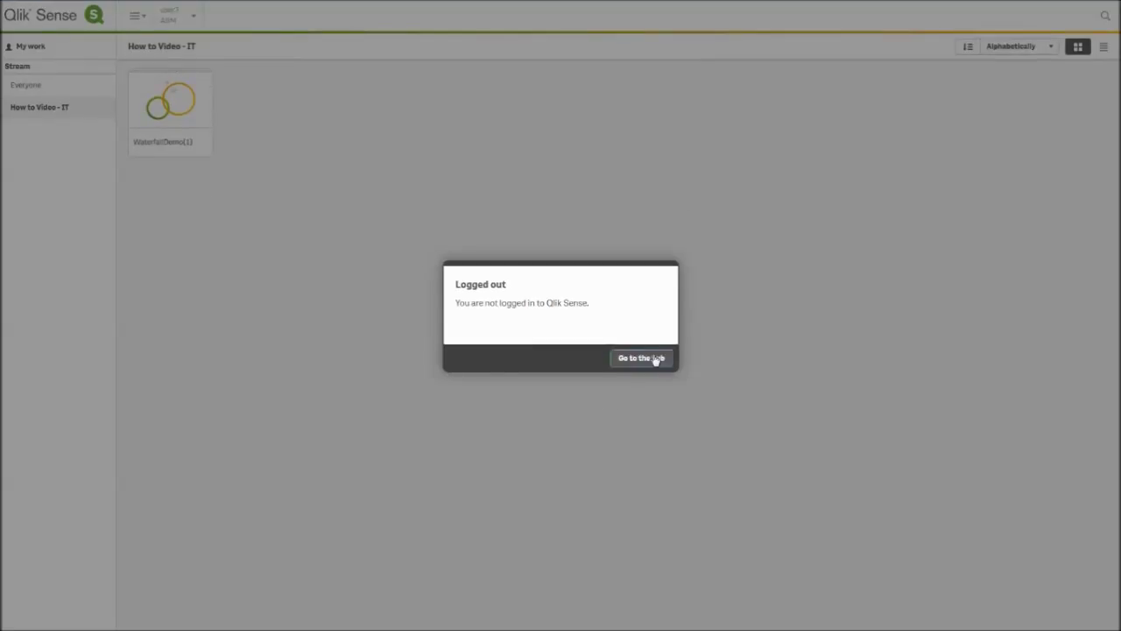
{"action": "left_click", "coordinate": [657, 358]}
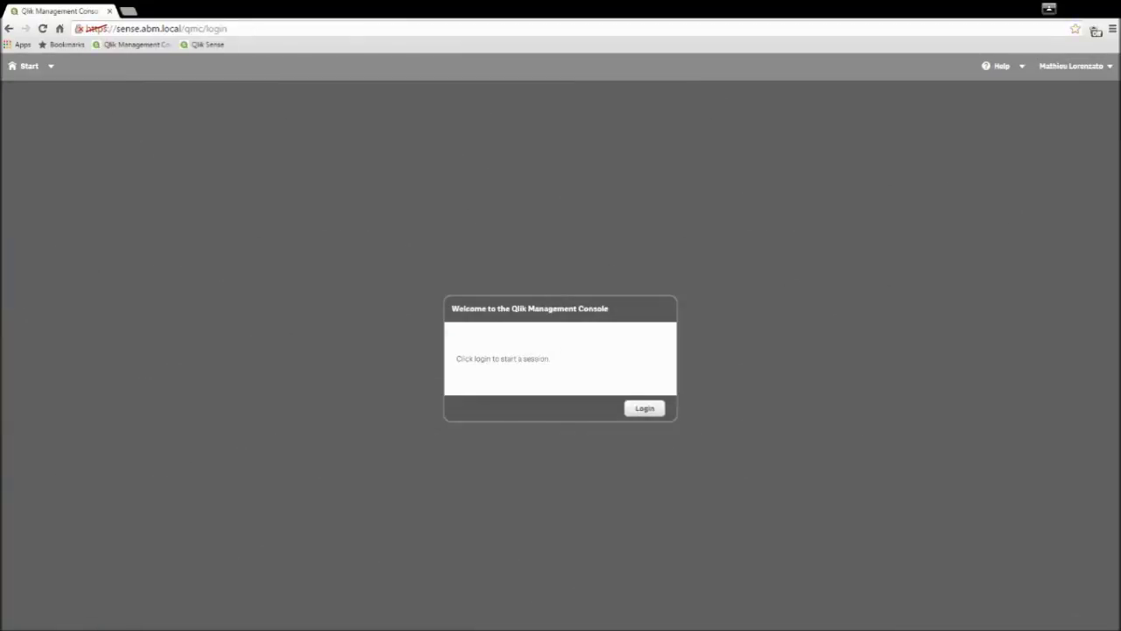
Step: Choose Login on the QMC welcome prompt to reach the Qlik Sense sign-in page
{"action": "left_click", "coordinate": [646, 410]}
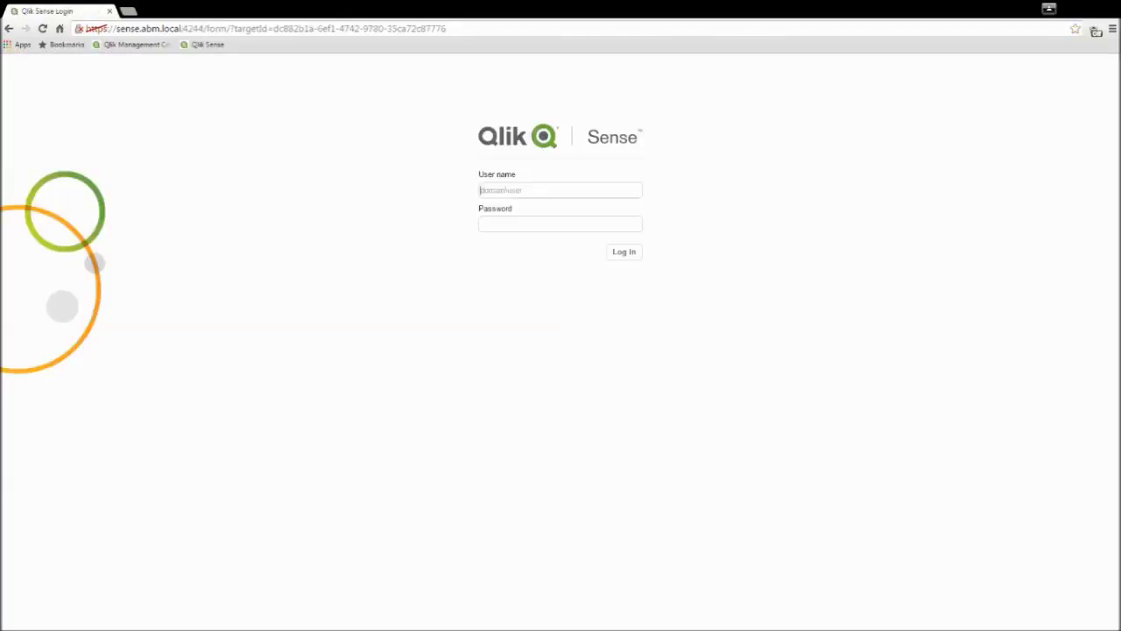